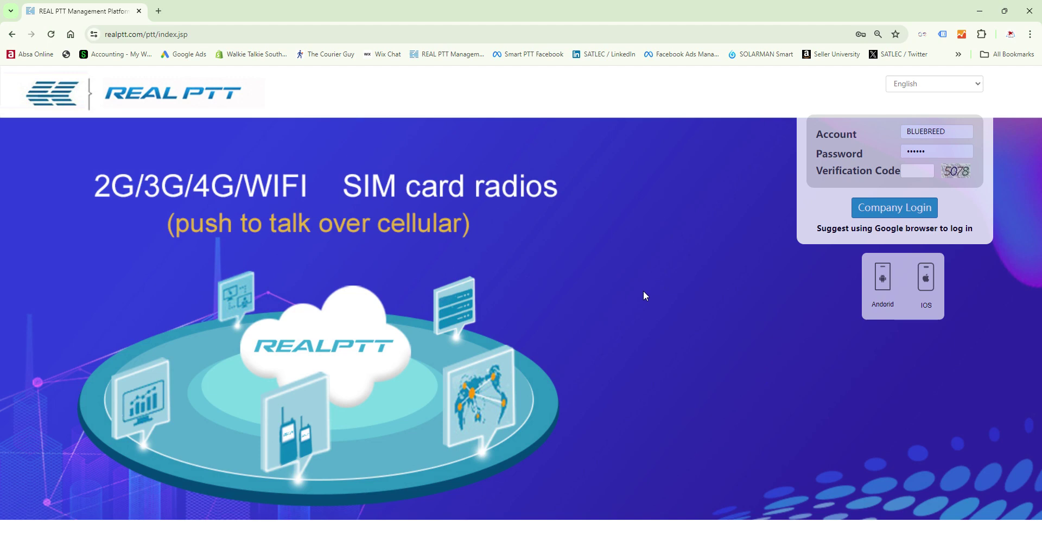
- Log in to the company console with the account, password and verification code
{"action": "left_click", "coordinate": [955, 137]}
{"action": "left_click", "coordinate": [934, 173]}
{"action": "left_click", "coordinate": [914, 207]}
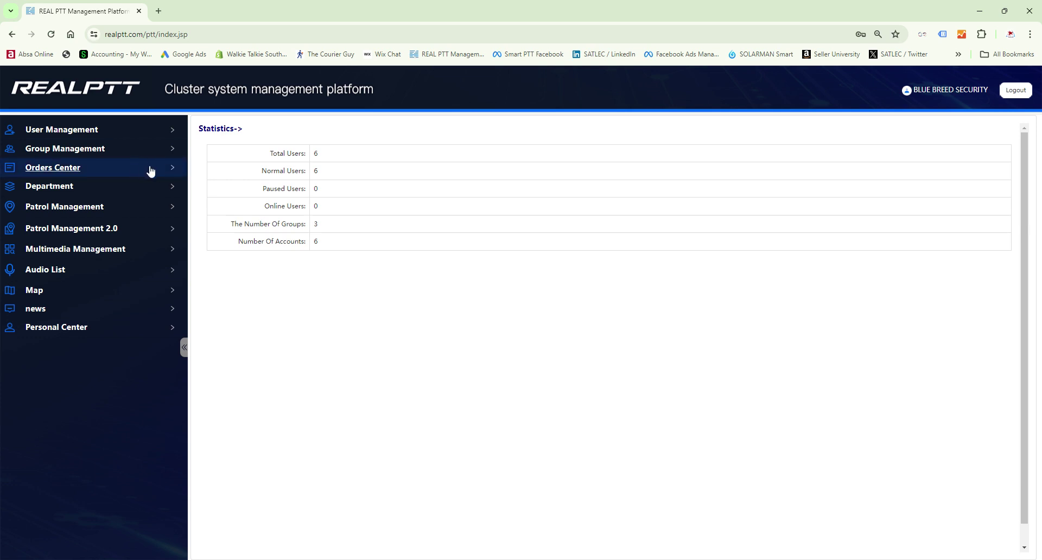
- Expand User Management in the sidebar and bring up the Create User form
{"action": "left_click", "coordinate": [82, 134]}
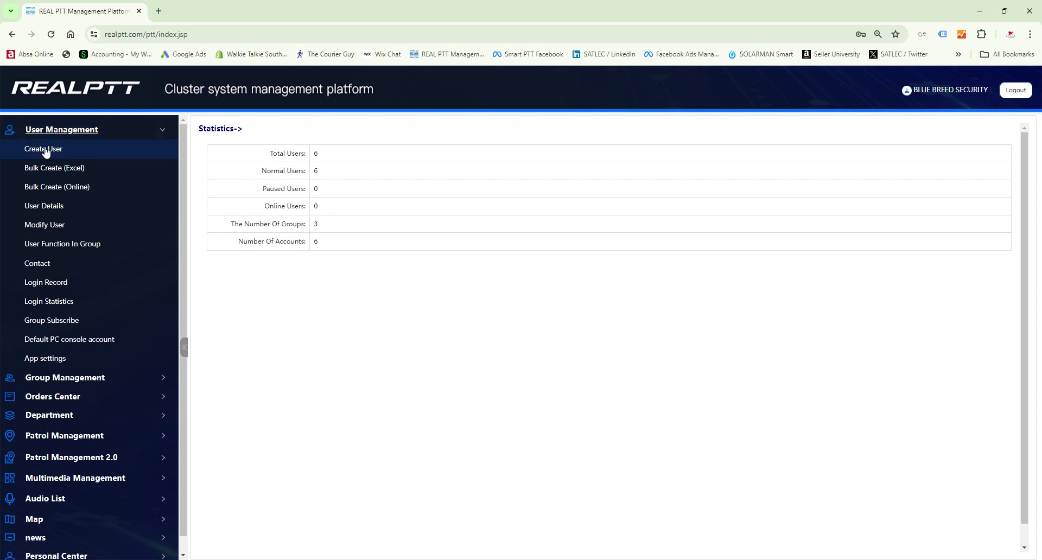
{"action": "left_click", "coordinate": [45, 151]}
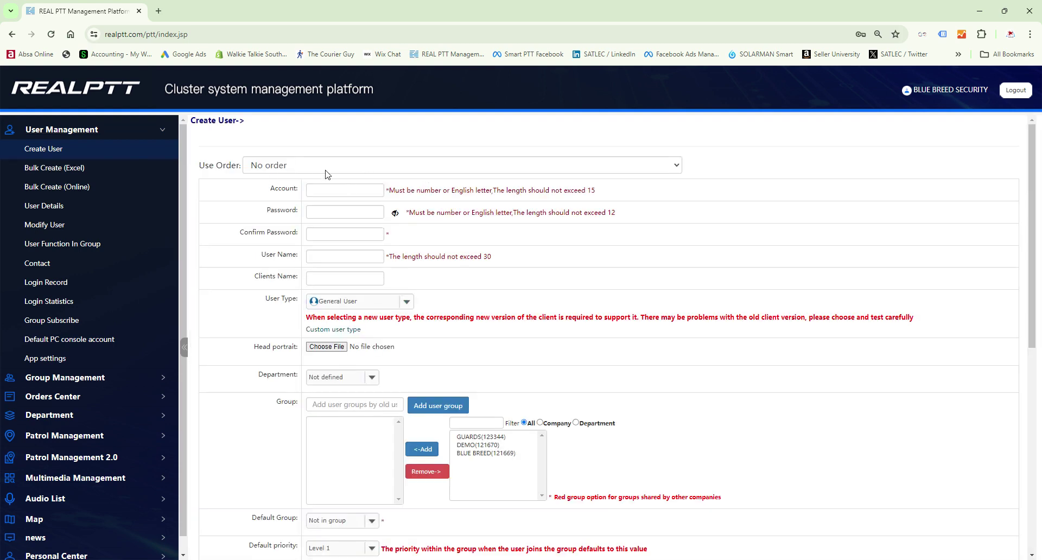
- Enter the new test account name in the Account field, fixing a mistyped letter
{"action": "left_click", "coordinate": [334, 191]}
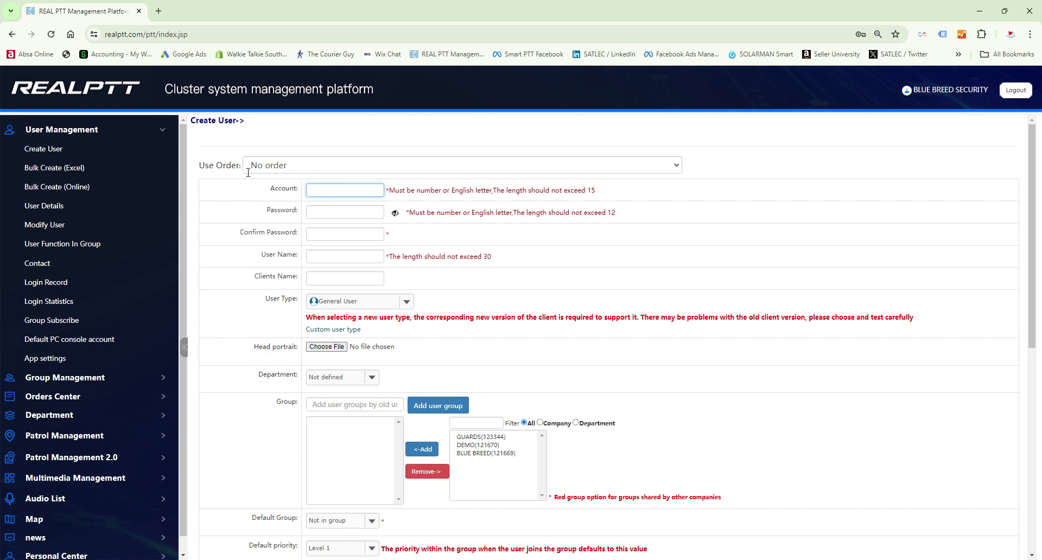
{"action": "left_click", "coordinate": [287, 171]}
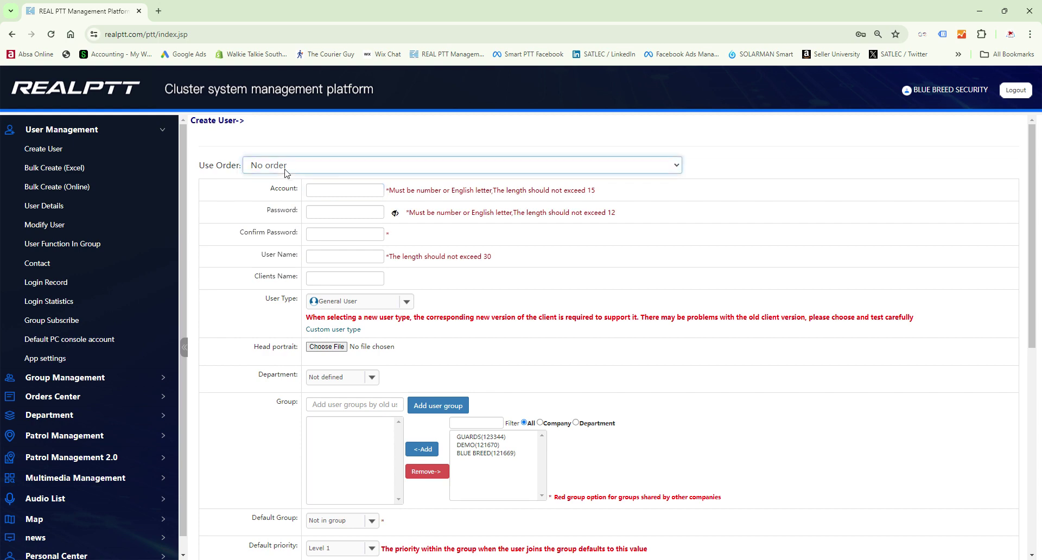
{"action": "left_click", "coordinate": [293, 140]}
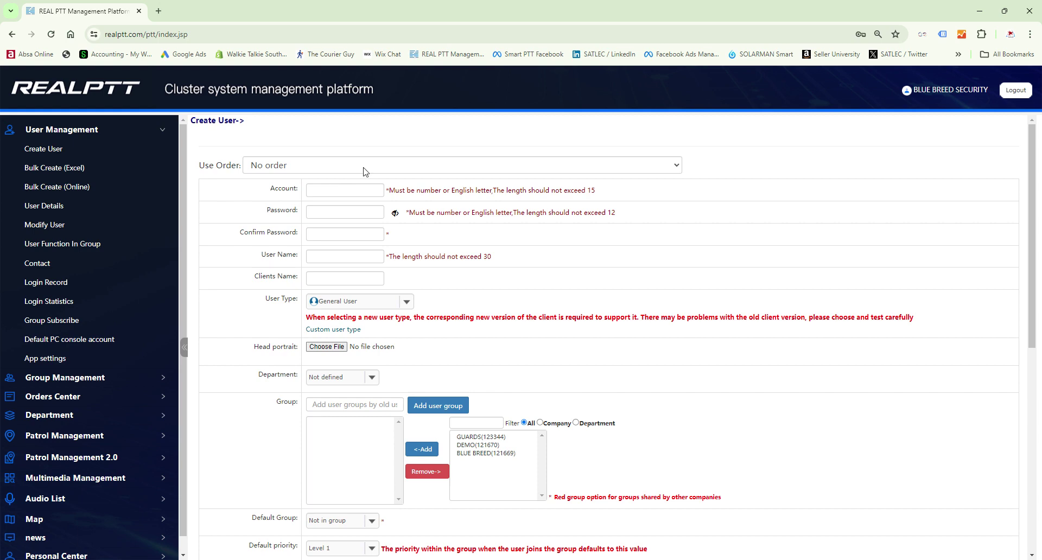
{"action": "left_click", "coordinate": [320, 192]}
{"action": "type", "text": "bBLEE"}
{"action": "key", "text": "BackSpace"}
{"action": "type", "text": "UEBREED1"}
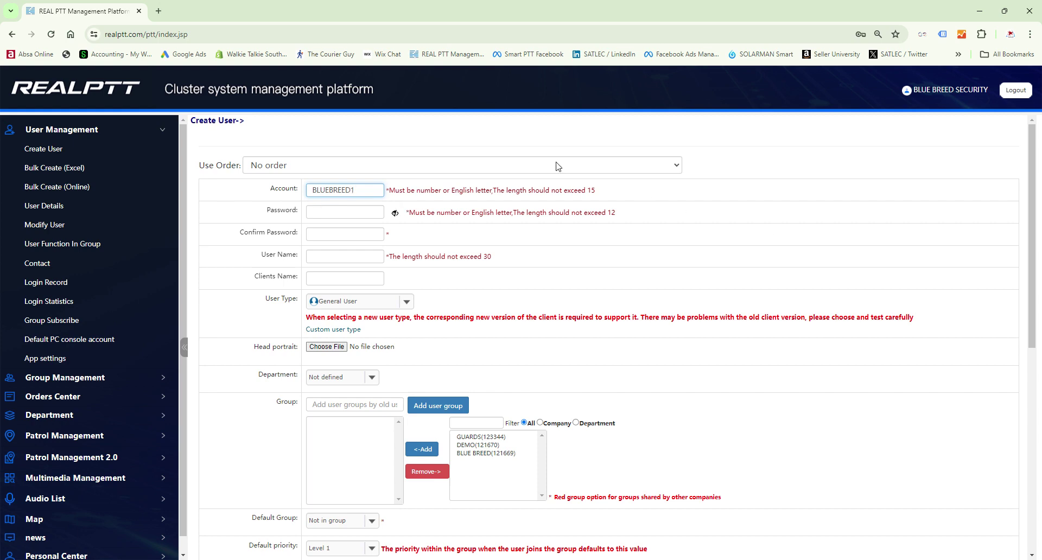
- Enter and confirm the password, then fill in the user's name
{"action": "key", "text": "Tab"}
{"action": "type", "text": "••••••"}
{"action": "left_click", "coordinate": [336, 233]}
{"action": "type", "text": "••••••"}
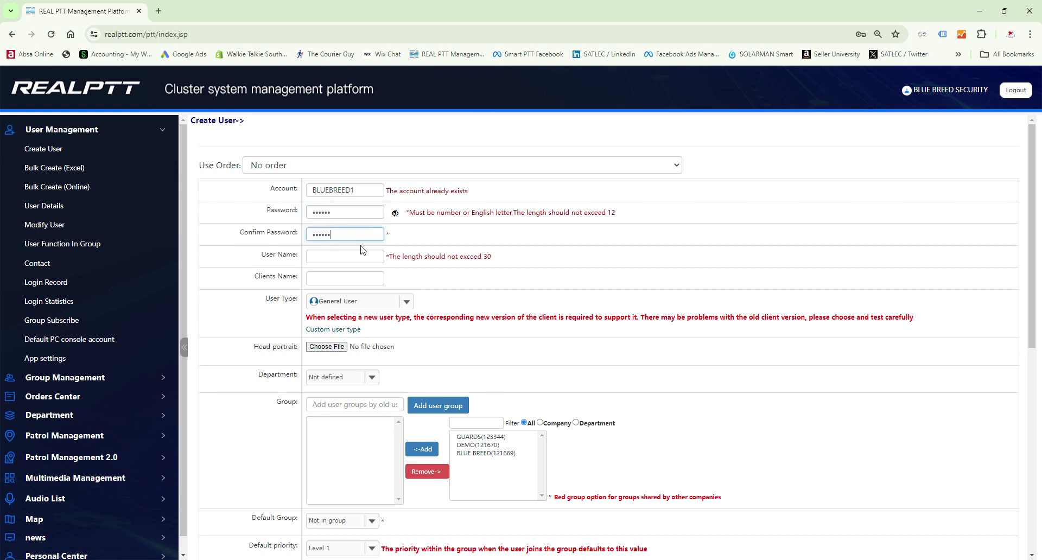
{"action": "left_click", "coordinate": [358, 261]}
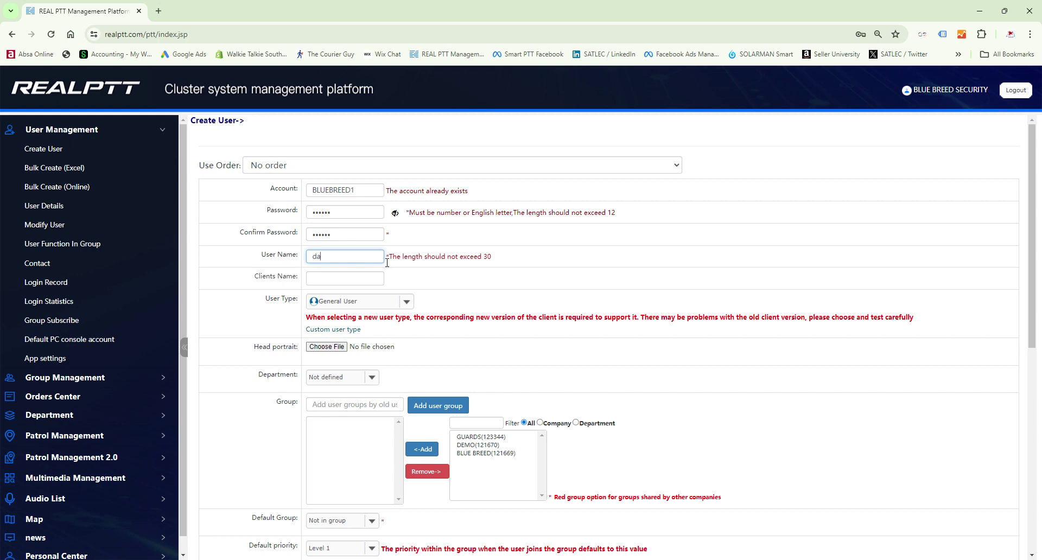
{"action": "type", "text": "DAVID"}
{"action": "left_click", "coordinate": [1022, 455]}
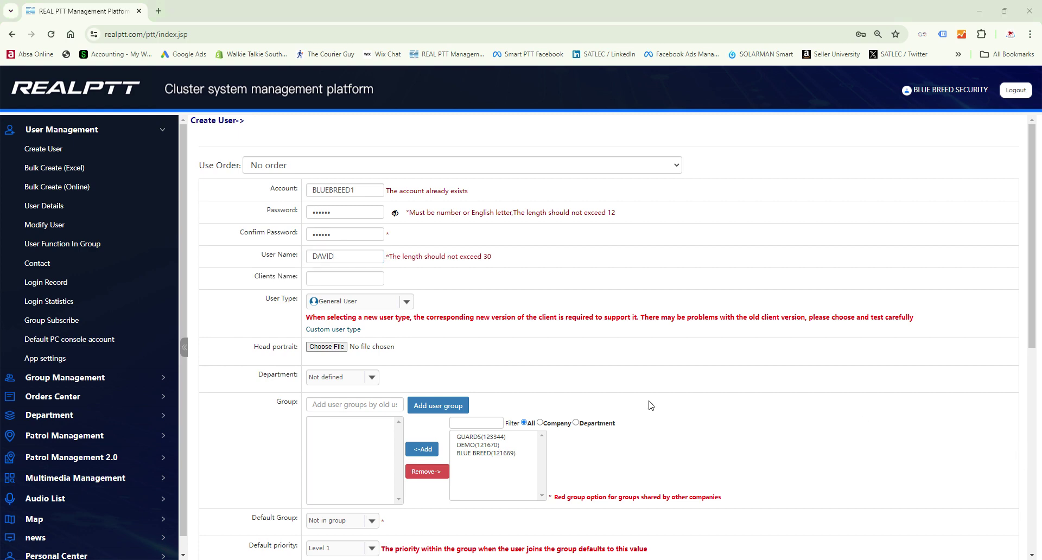
- Assign BLUE BREED(121669) and DEMO(121670), adding then removing GUARDS(123344)
{"action": "scroll", "coordinate": [437, 413], "scroll_direction": "down", "scroll_amount": 1}
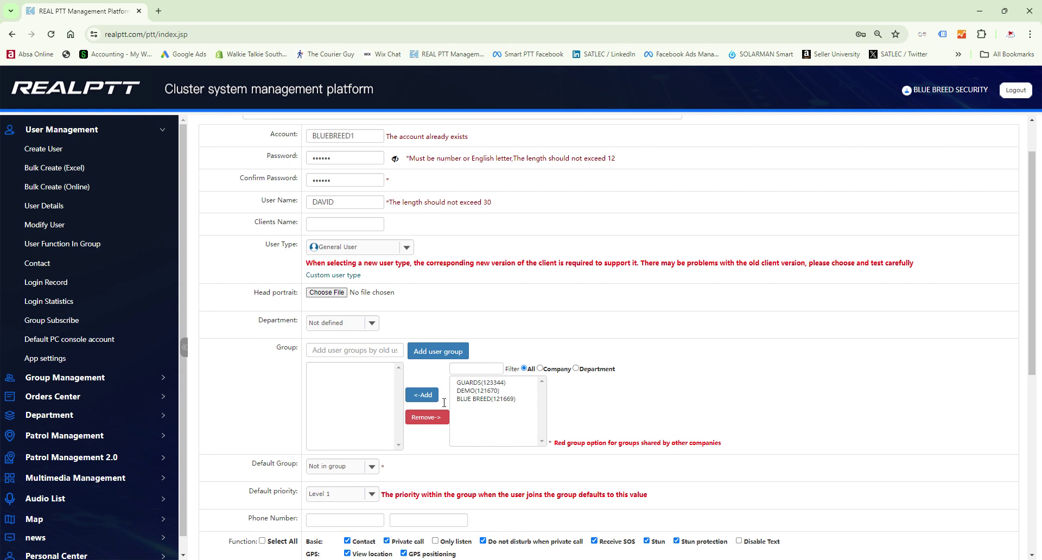
{"action": "double_click", "coordinate": [489, 399]}
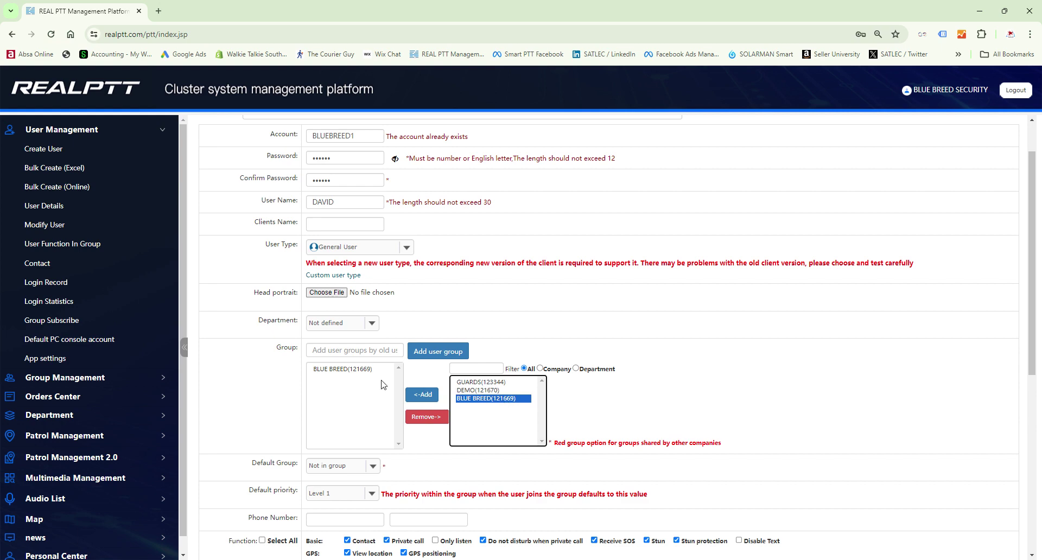
{"action": "double_click", "coordinate": [478, 390]}
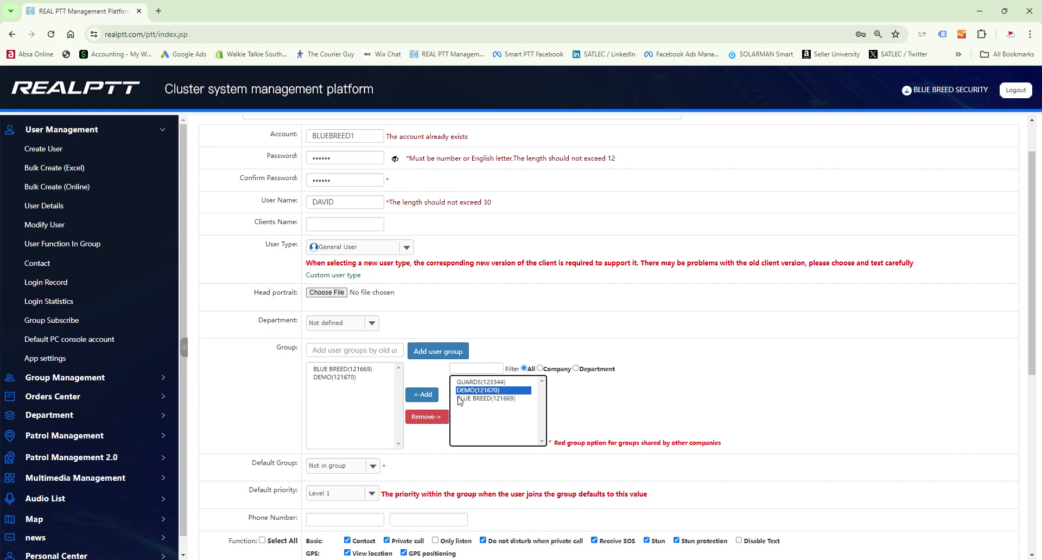
{"action": "double_click", "coordinate": [475, 383]}
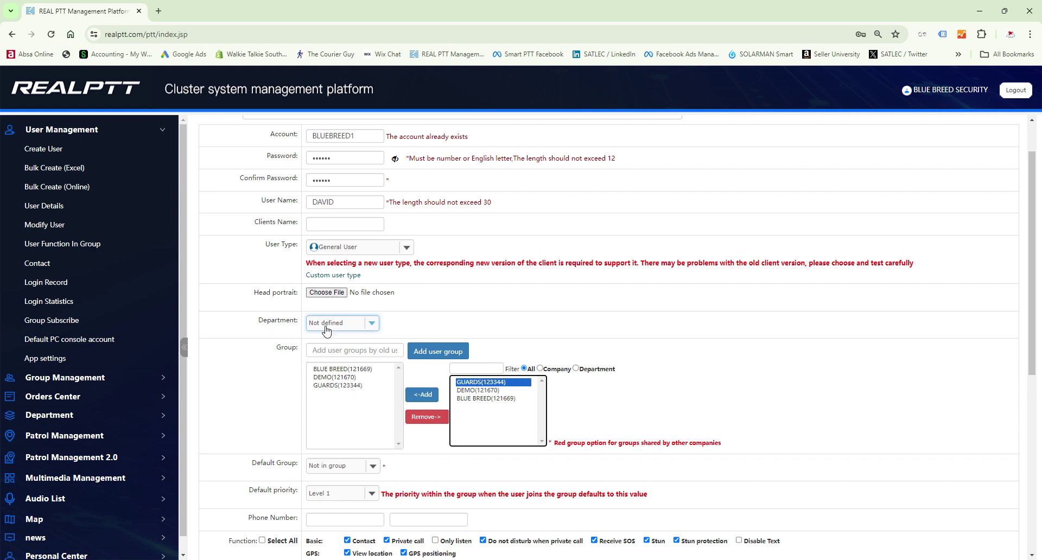
{"action": "left_click", "coordinate": [331, 387]}
{"action": "left_click", "coordinate": [426, 417]}
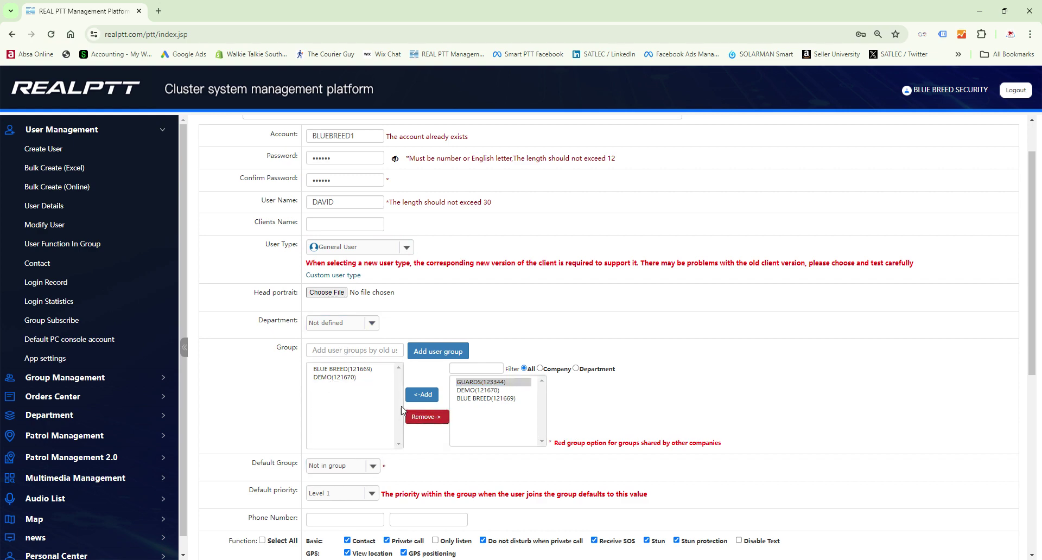
{"action": "scroll", "coordinate": [399, 415], "scroll_direction": "down", "scroll_amount": 2}
{"action": "scroll", "coordinate": [399, 418], "scroll_direction": "down", "scroll_amount": 1}
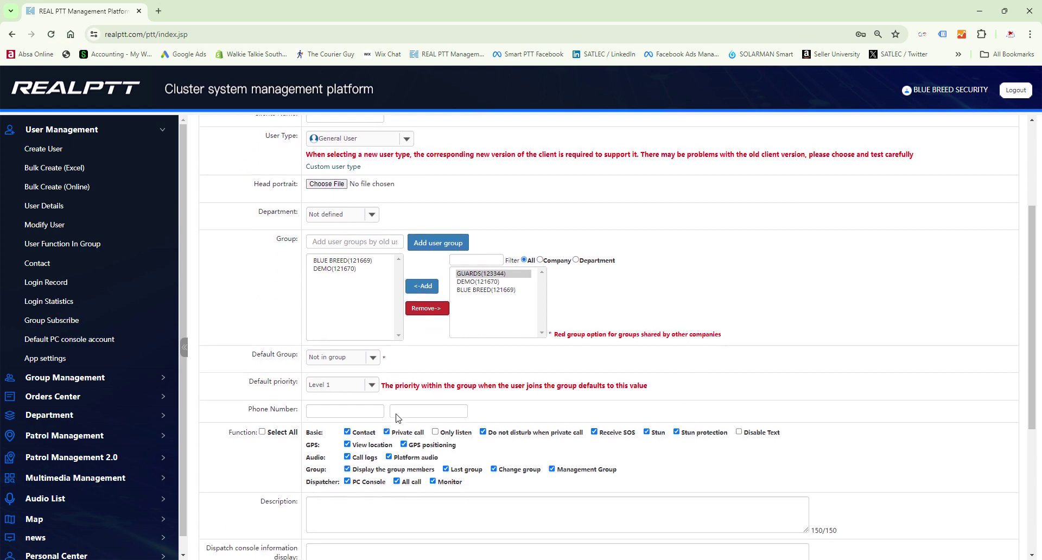
- Set BLUE BREED(121669) as default group, enter the phone number, and toggle Receive SOS off and on
{"action": "left_click", "coordinate": [349, 360]}
{"action": "left_click", "coordinate": [350, 388]}
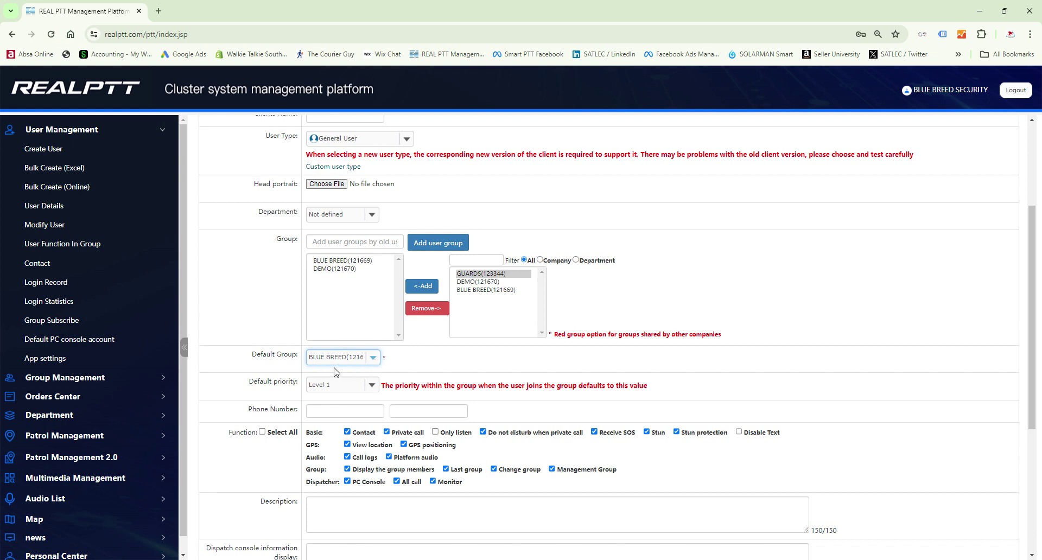
{"action": "left_click", "coordinate": [324, 411]}
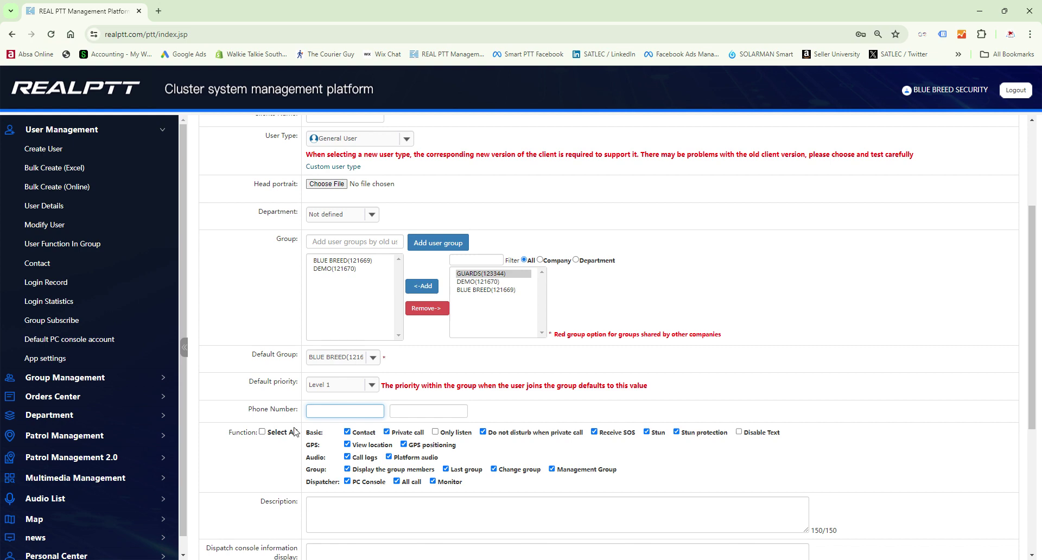
{"action": "scroll", "coordinate": [396, 432], "scroll_direction": "down", "scroll_amount": 1}
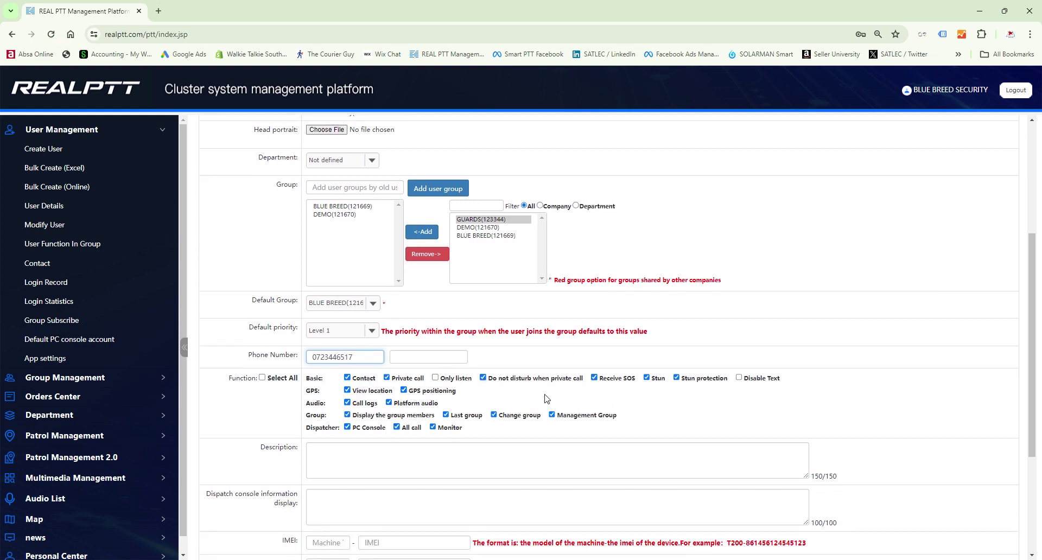
{"action": "left_click", "coordinate": [615, 380]}
{"action": "left_click", "coordinate": [611, 382]}
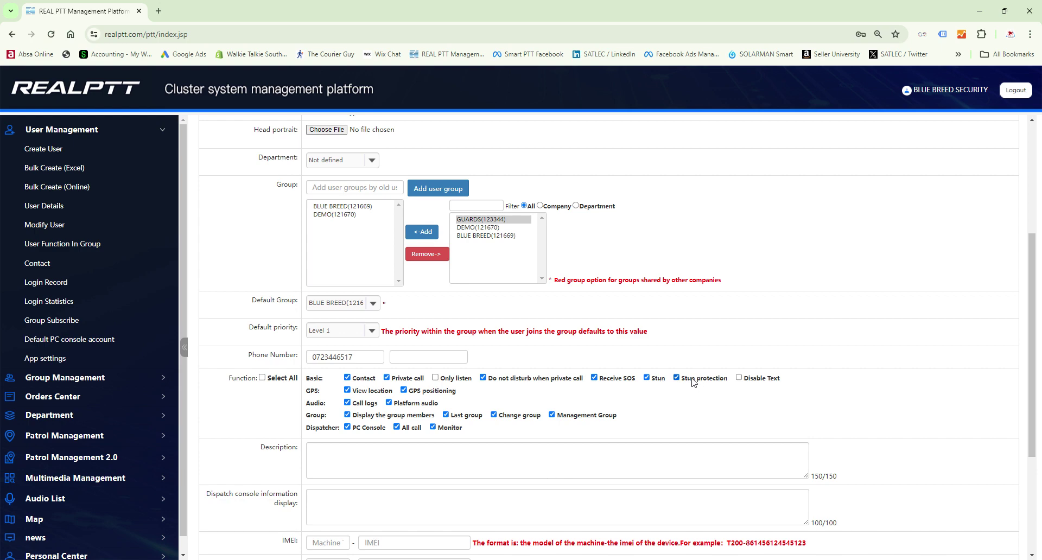
{"action": "left_click", "coordinate": [658, 380]}
{"action": "left_click_drag", "start_coordinate": [352, 392], "coordinate": [367, 394]}
{"action": "left_click", "coordinate": [367, 394]}
{"action": "left_click", "coordinate": [367, 394]}
{"action": "left_click", "coordinate": [373, 405]}
{"action": "left_click", "coordinate": [372, 406]}
{"action": "double_click", "coordinate": [424, 404]}
{"action": "left_click", "coordinate": [390, 416]}
{"action": "left_click", "coordinate": [389, 419]}
{"action": "left_click", "coordinate": [471, 419]}
{"action": "left_click", "coordinate": [512, 417]}
{"action": "left_click", "coordinate": [505, 416]}
{"action": "left_click", "coordinate": [463, 419]}
{"action": "left_click", "coordinate": [567, 417]}
{"action": "left_click", "coordinate": [586, 419]}
{"action": "double_click", "coordinate": [362, 430]}
- Type a customer description and dispatch console display text 'west', erasing characters from each
{"action": "scroll", "coordinate": [410, 325], "scroll_direction": "down", "scroll_amount": 2}
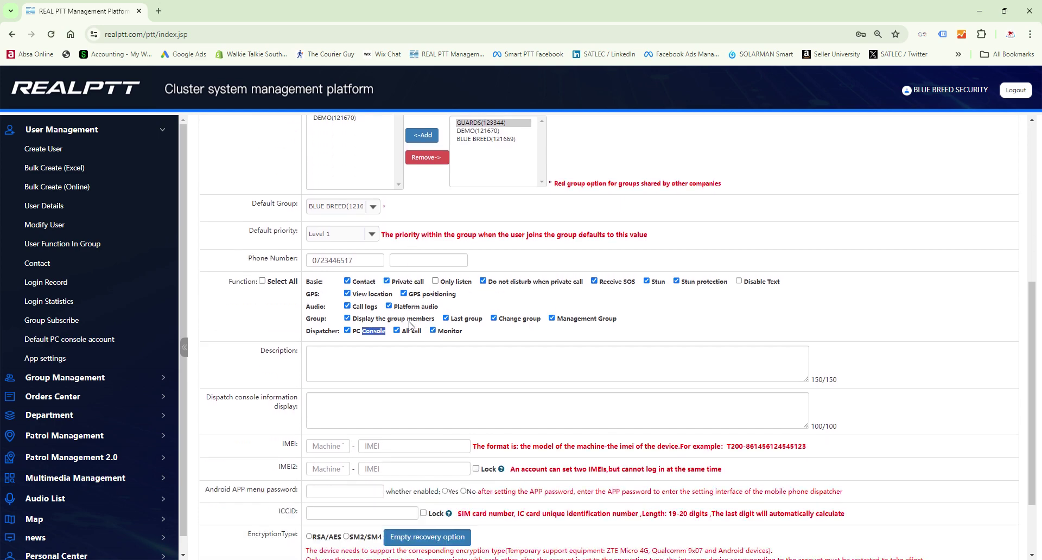
{"action": "scroll", "coordinate": [410, 325], "scroll_direction": "down", "scroll_amount": 1}
{"action": "left_click", "coordinate": [334, 299]}
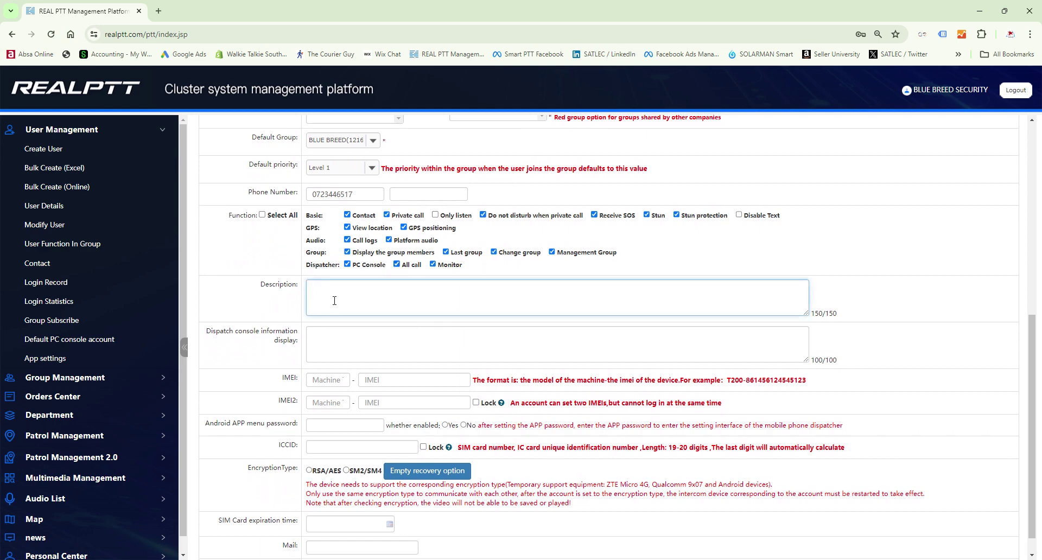
{"action": "type", "text": "CUSTOEMR WESTAGATE"}
{"action": "key", "text": "BackSpace"}
{"action": "key", "text": "BackSpace"}
{"action": "key", "text": "BackSpace"}
{"action": "key", "text": "BackSpace"}
{"action": "key", "text": "BackSpace"}
{"action": "key", "text": "BackSpace"}
{"action": "key", "text": "BackSpace"}
{"action": "key", "text": "BackSpace"}
{"action": "key", "text": "BackSpace"}
{"action": "key", "text": "BackSpace"}
{"action": "key", "text": "BackSpace"}
{"action": "key", "text": "BackSpace"}
{"action": "key", "text": "BackSpace"}
{"action": "key", "text": "BackSpace"}
{"action": "key", "text": "BackSpace"}
{"action": "key", "text": "BackSpace"}
{"action": "key", "text": "BackSpace"}
{"action": "key", "text": "BackSpace"}
{"action": "left_click", "coordinate": [381, 345]}
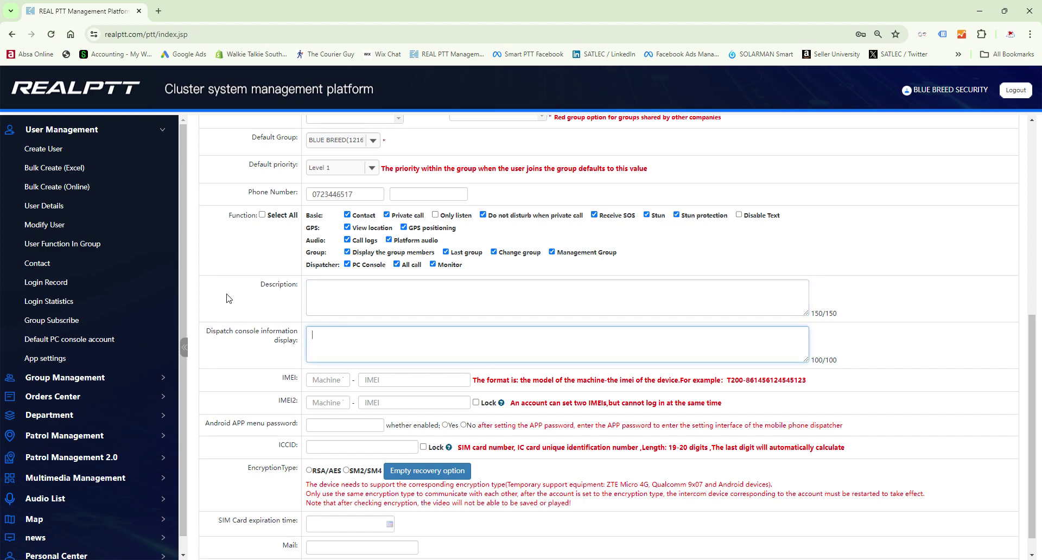
{"action": "type", "text": "west"}
{"action": "key", "text": "BackSpace"}
{"action": "key", "text": "BackSpace"}
{"action": "key", "text": "BackSpace"}
{"action": "key", "text": "BackSpace"}
{"action": "scroll", "coordinate": [331, 380], "scroll_direction": "down", "scroll_amount": 1}
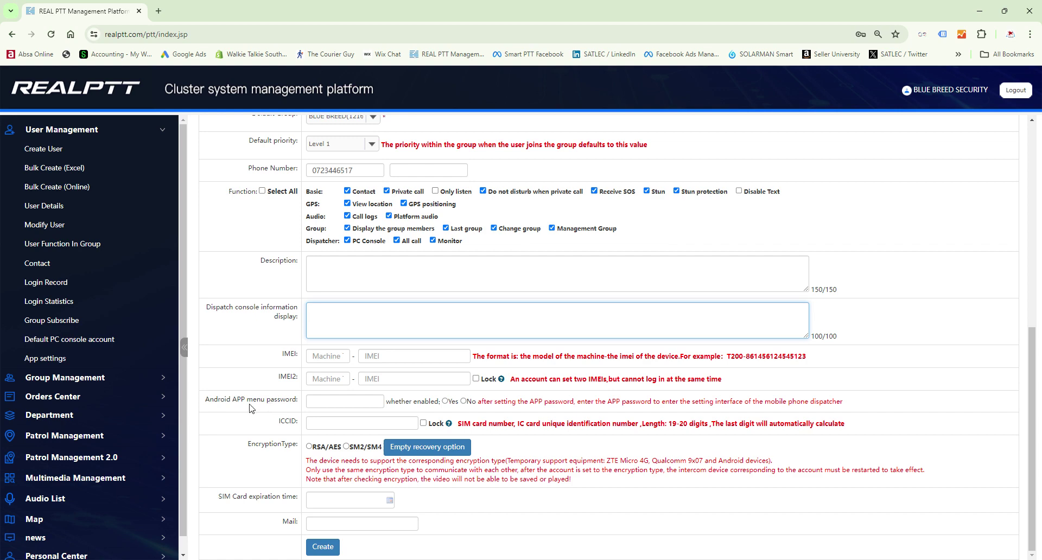
{"action": "left_click", "coordinate": [331, 402]}
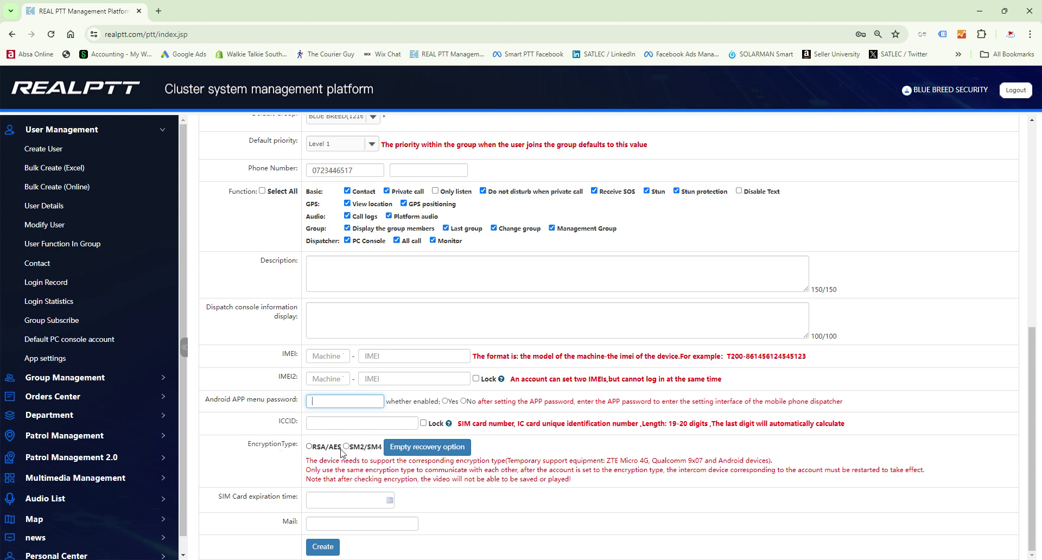
{"action": "scroll", "coordinate": [515, 420], "scroll_direction": "up", "scroll_amount": 4}
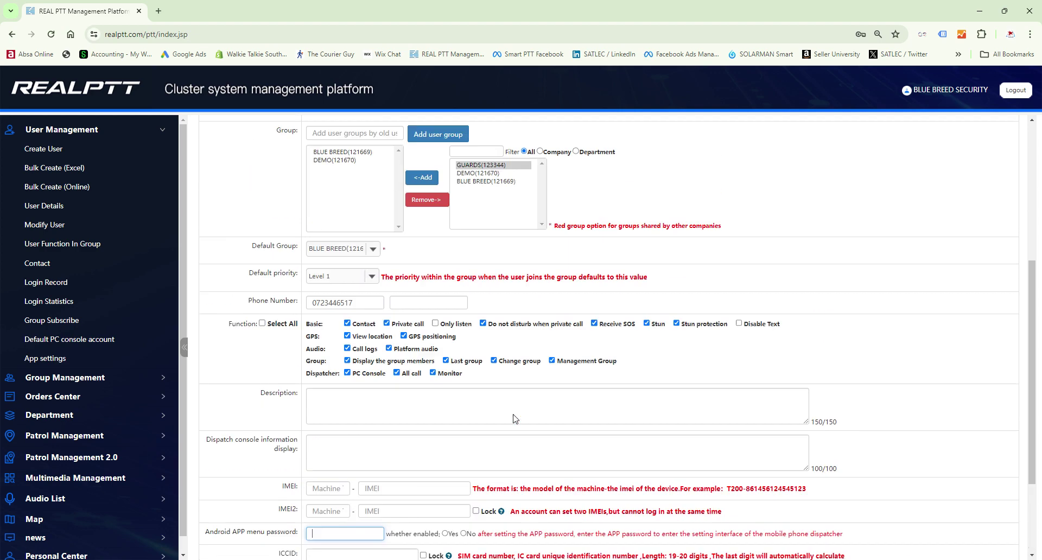
- Submit the new user form and dismiss the 'account already exists' alert
{"action": "scroll", "coordinate": [444, 318], "scroll_direction": "down", "scroll_amount": 4}
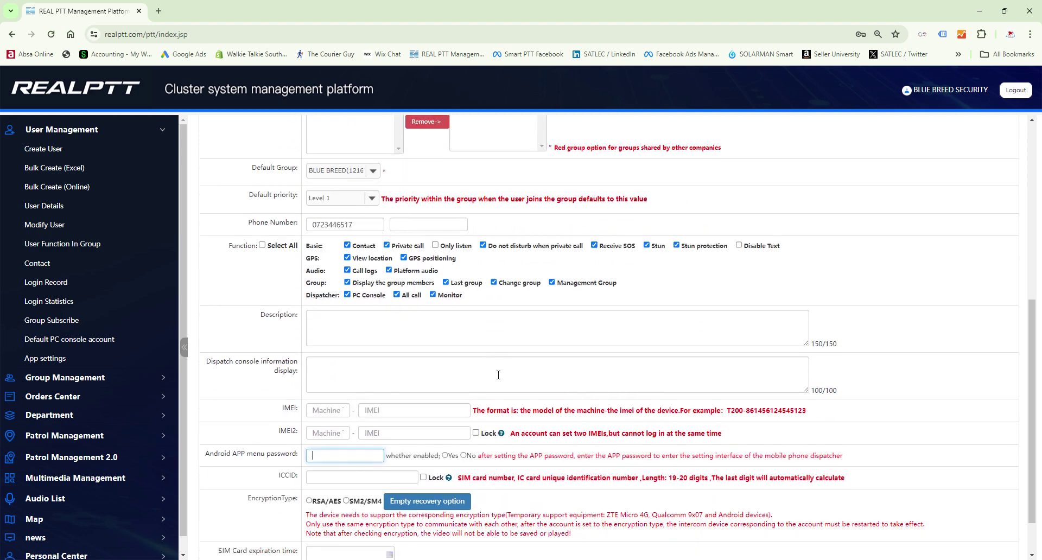
{"action": "scroll", "coordinate": [490, 381], "scroll_direction": "up", "scroll_amount": 8}
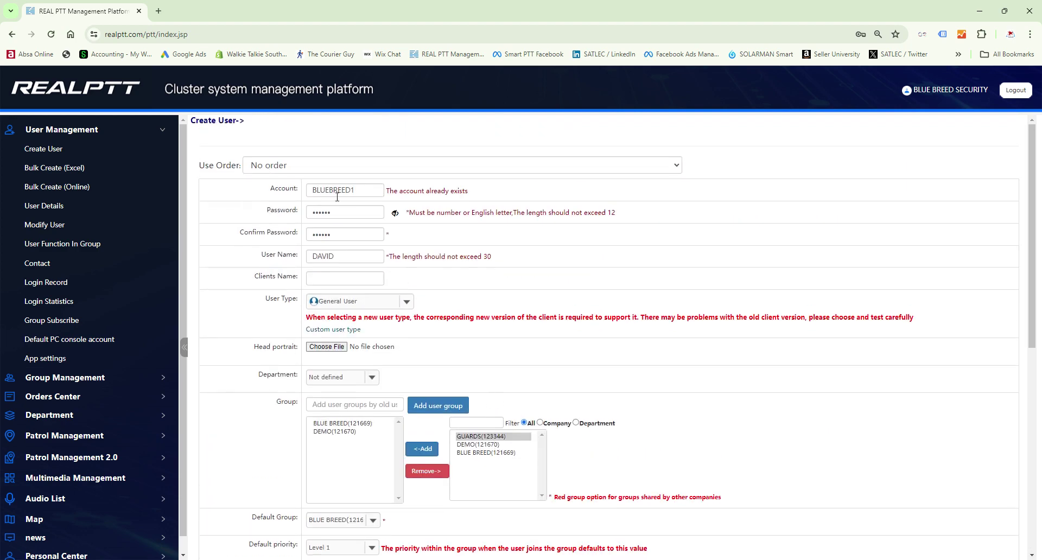
{"action": "scroll", "coordinate": [381, 271], "scroll_direction": "down", "scroll_amount": 7}
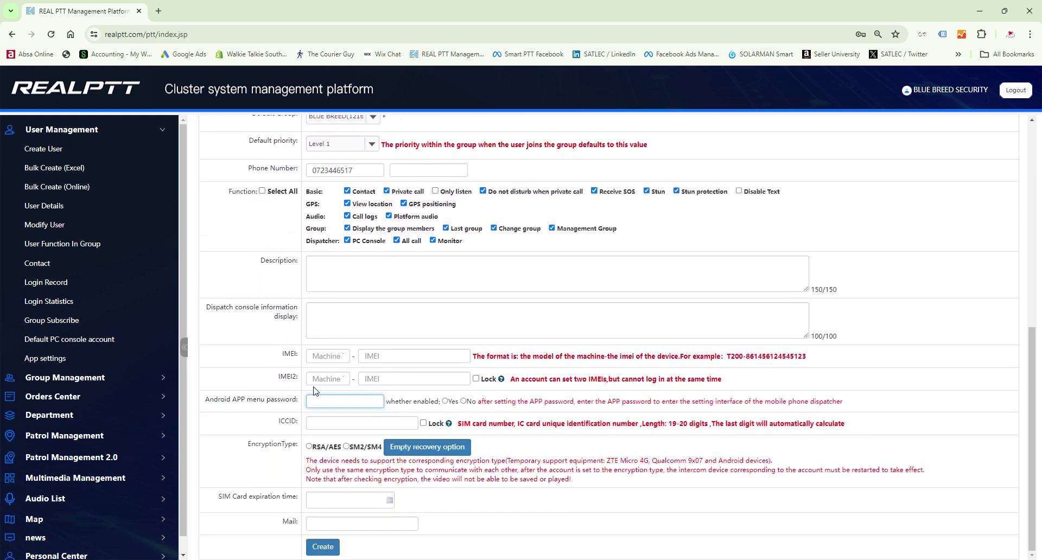
{"action": "scroll", "coordinate": [326, 500], "scroll_direction": "up", "scroll_amount": 8}
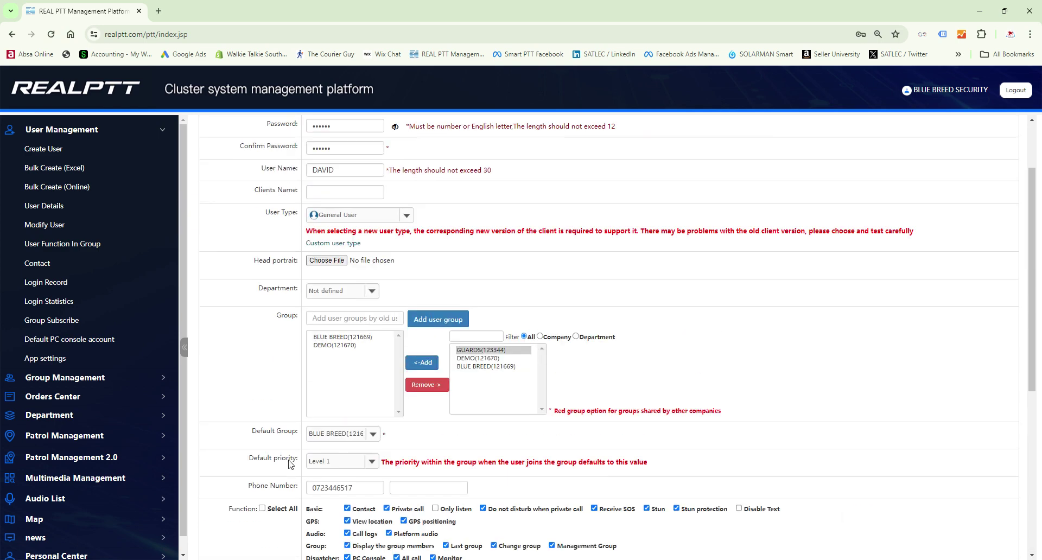
{"action": "scroll", "coordinate": [294, 464], "scroll_direction": "down", "scroll_amount": 3}
{"action": "scroll", "coordinate": [292, 465], "scroll_direction": "down", "scroll_amount": 5}
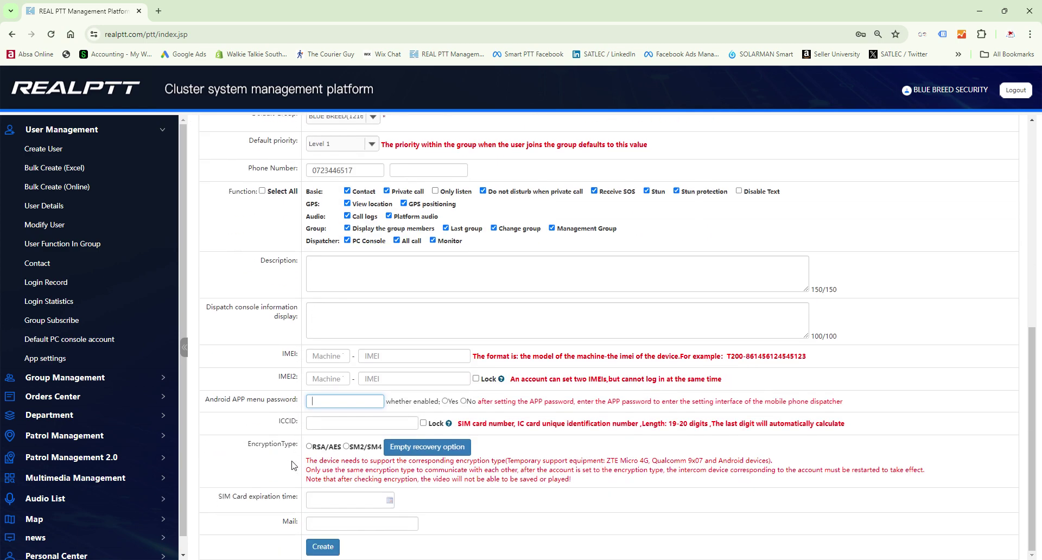
{"action": "left_click", "coordinate": [325, 546]}
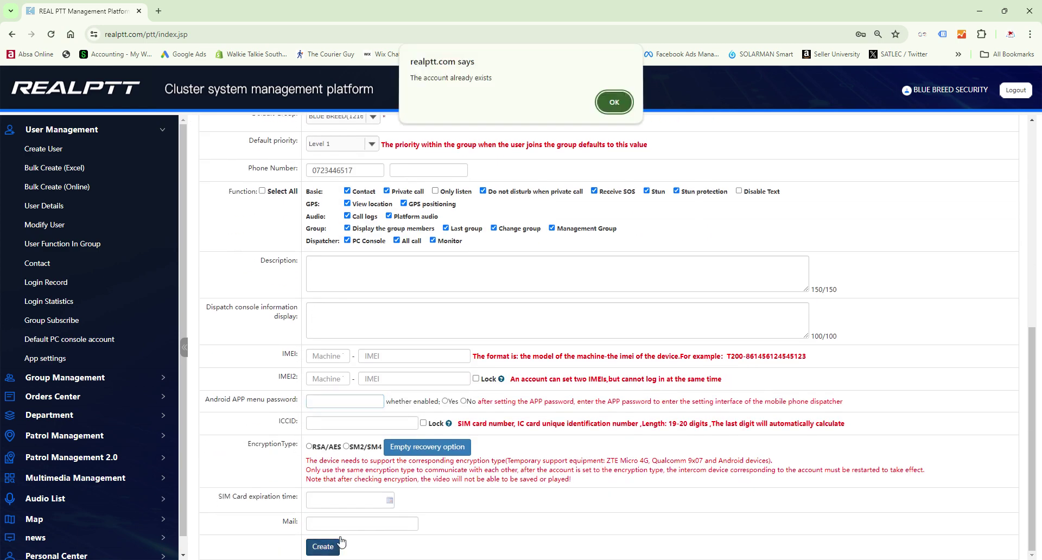
{"action": "left_click", "coordinate": [612, 103]}
- Append a digit to the account name, check its availability, and create the user
{"action": "scroll", "coordinate": [468, 265], "scroll_direction": "up", "scroll_amount": 4}
{"action": "scroll", "coordinate": [468, 265], "scroll_direction": "up", "scroll_amount": 3}
{"action": "left_click", "coordinate": [362, 194]}
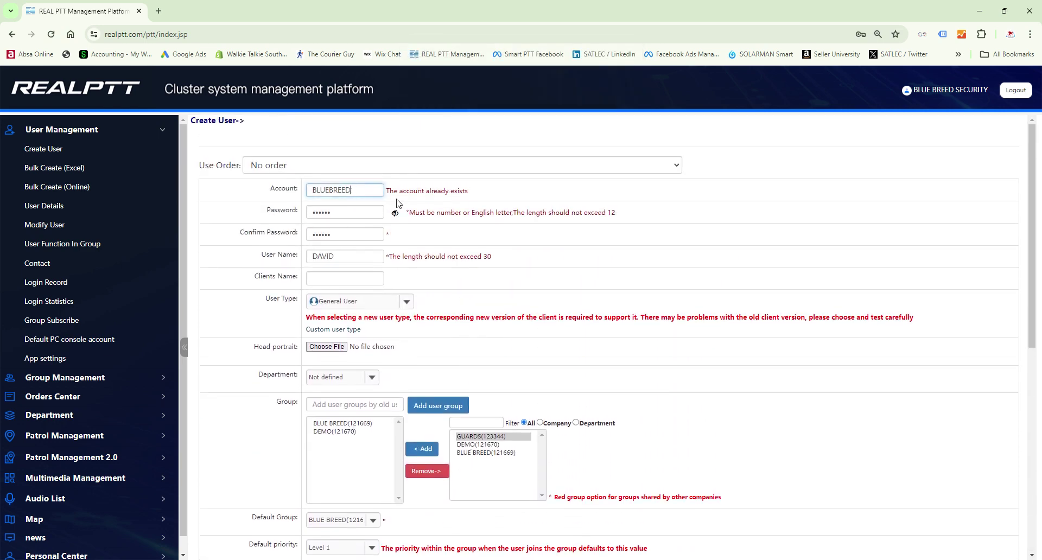
{"action": "left_click", "coordinate": [461, 228]}
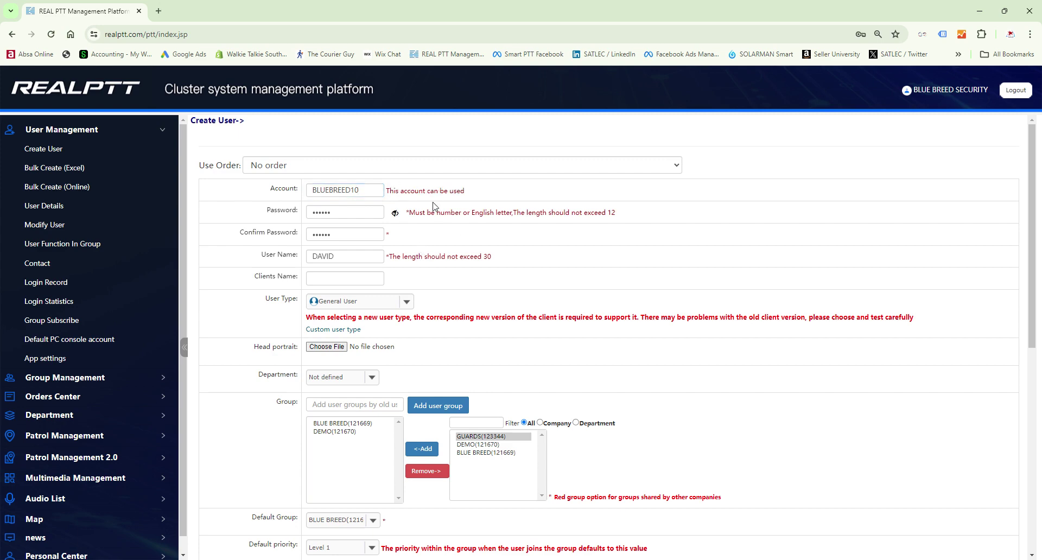
{"action": "scroll", "coordinate": [438, 209], "scroll_direction": "down", "scroll_amount": 7}
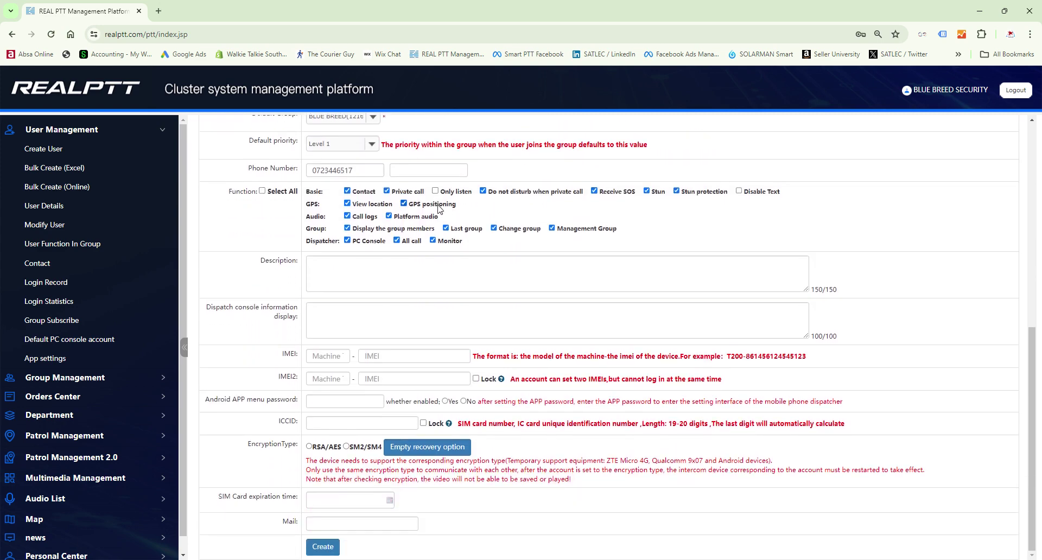
{"action": "left_click", "coordinate": [323, 546]}
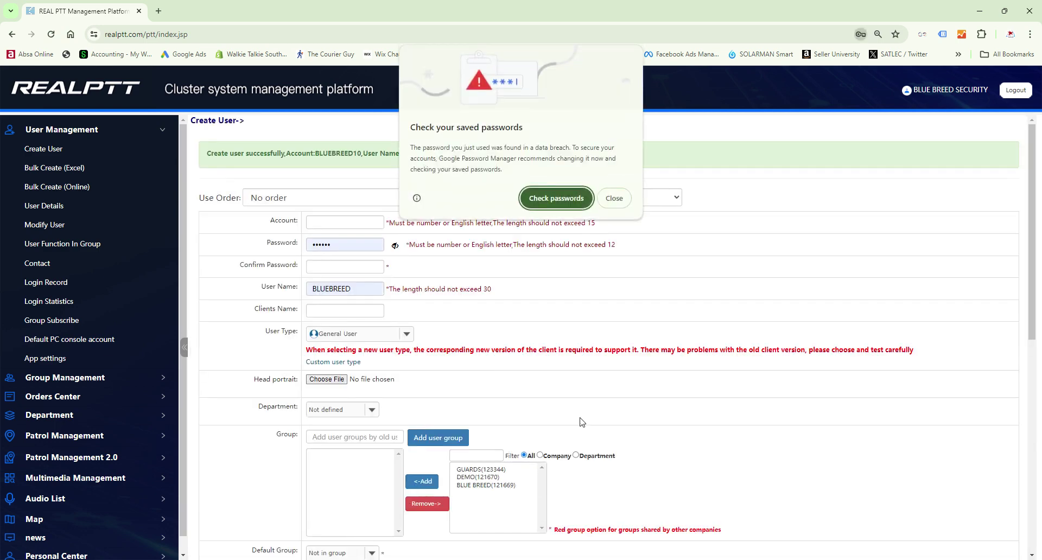
- Close Chrome's breached-password warning and switch User Type to Interphone, then back to General User
{"action": "left_click", "coordinate": [615, 198]}
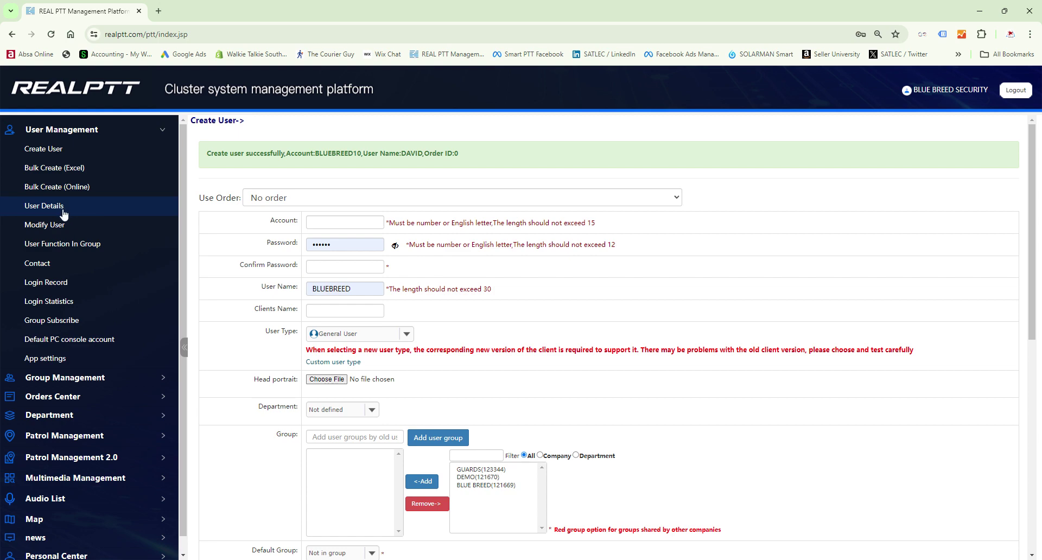
{"action": "left_click", "coordinate": [358, 338]}
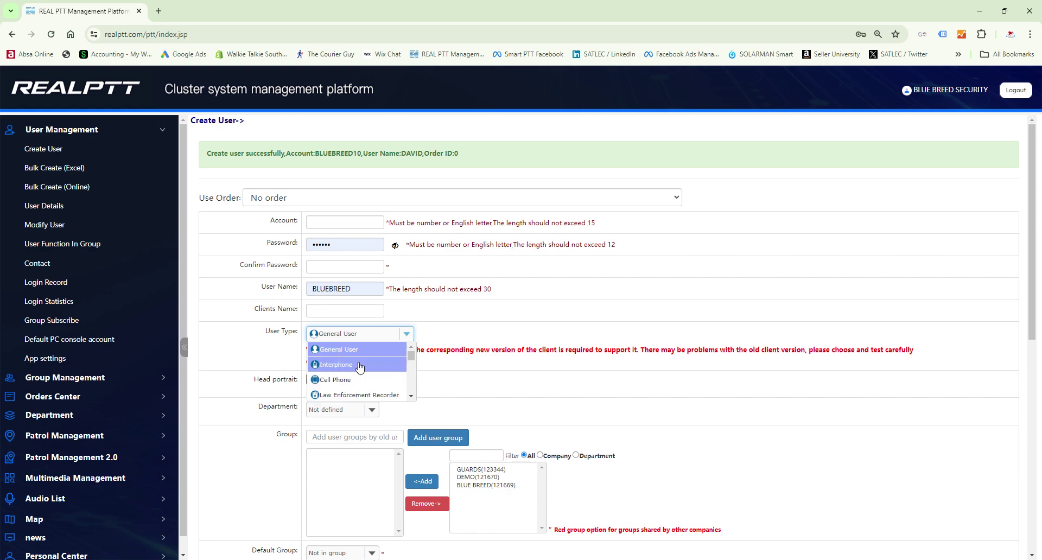
{"action": "left_click", "coordinate": [359, 367]}
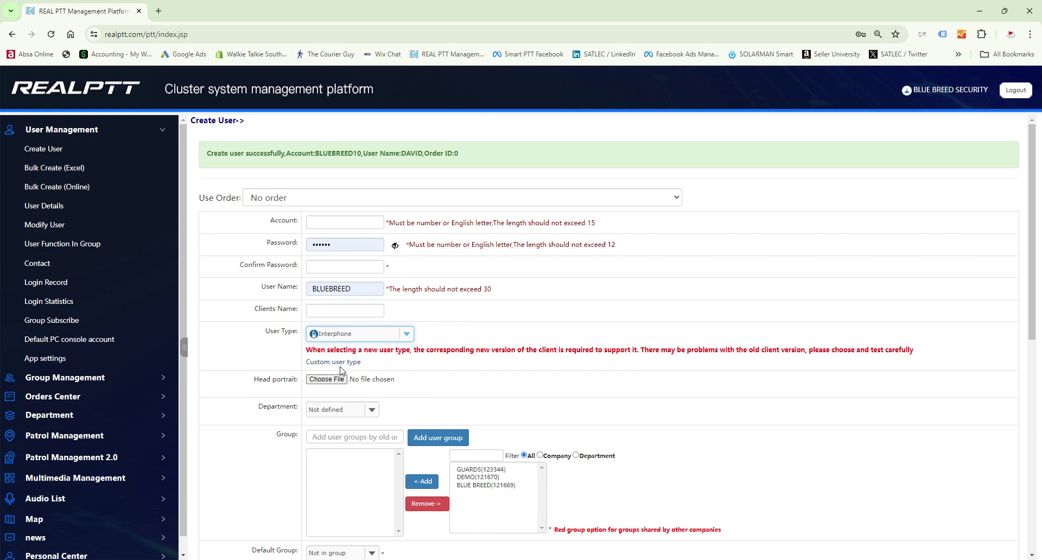
{"action": "left_click", "coordinate": [319, 338]}
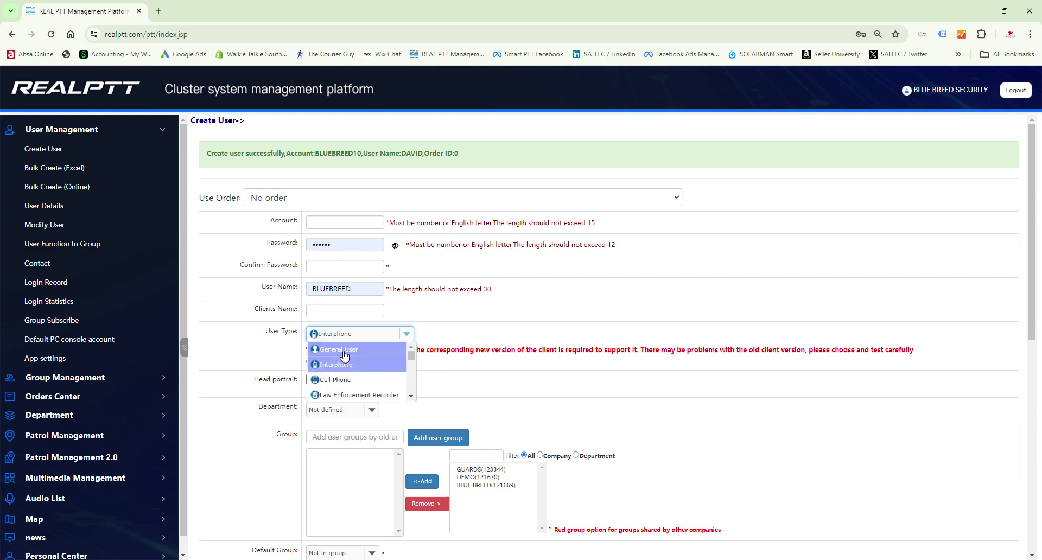
{"action": "left_click", "coordinate": [339, 349]}
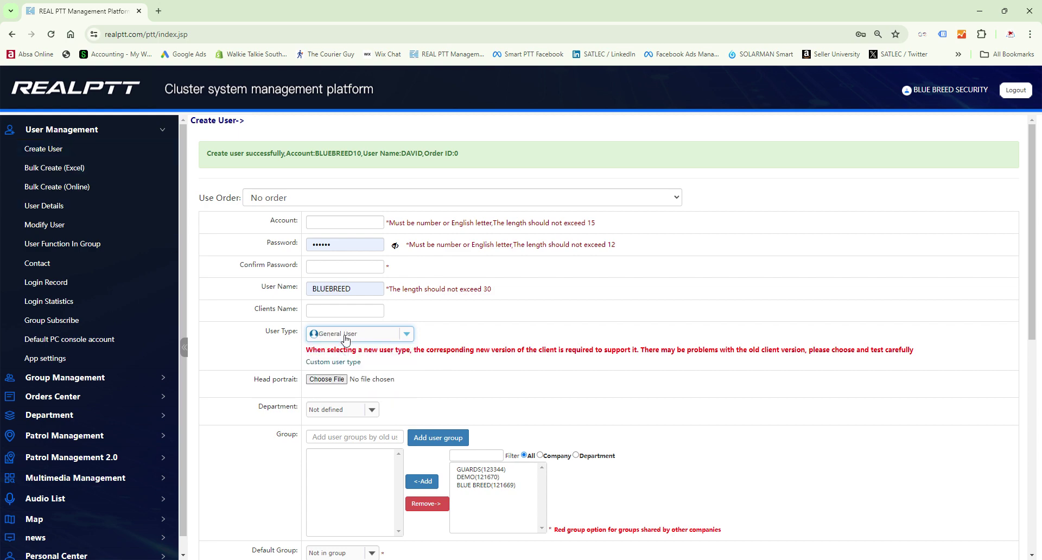
- On User Details, list Interphone users, then filter and list General User accounts
{"action": "left_click", "coordinate": [57, 210]}
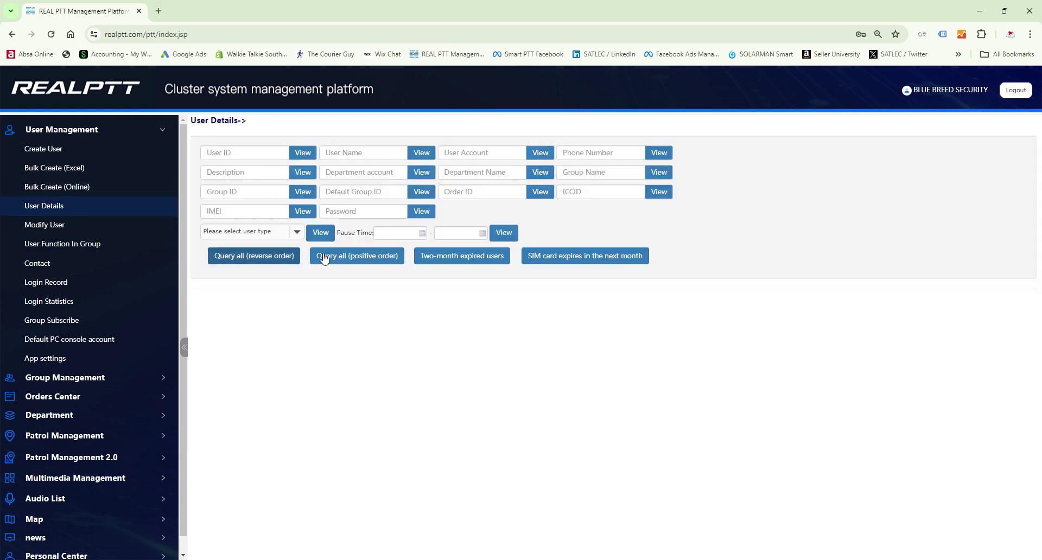
{"action": "left_click", "coordinate": [270, 237]}
{"action": "left_click", "coordinate": [261, 262]}
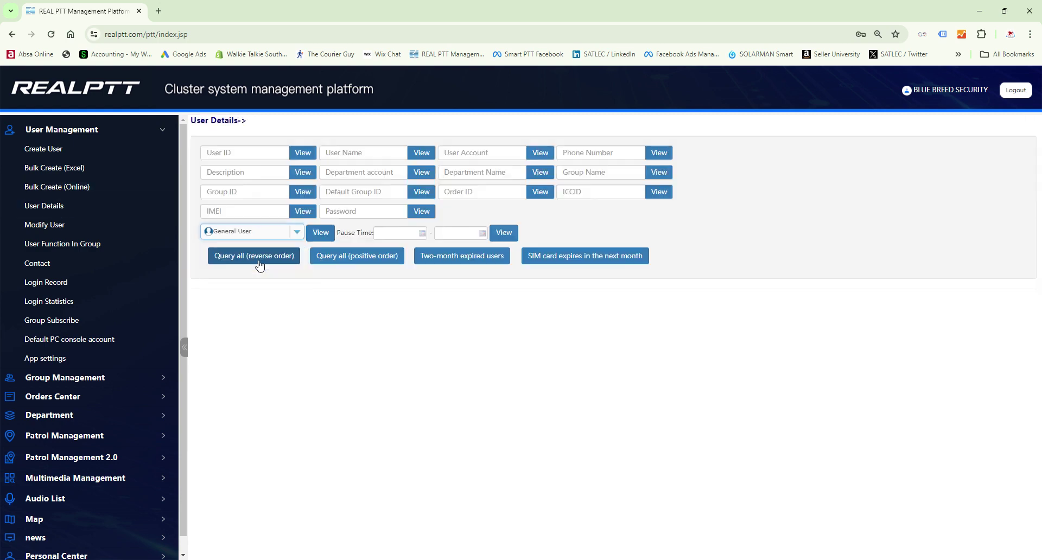
{"action": "left_click", "coordinate": [244, 235]}
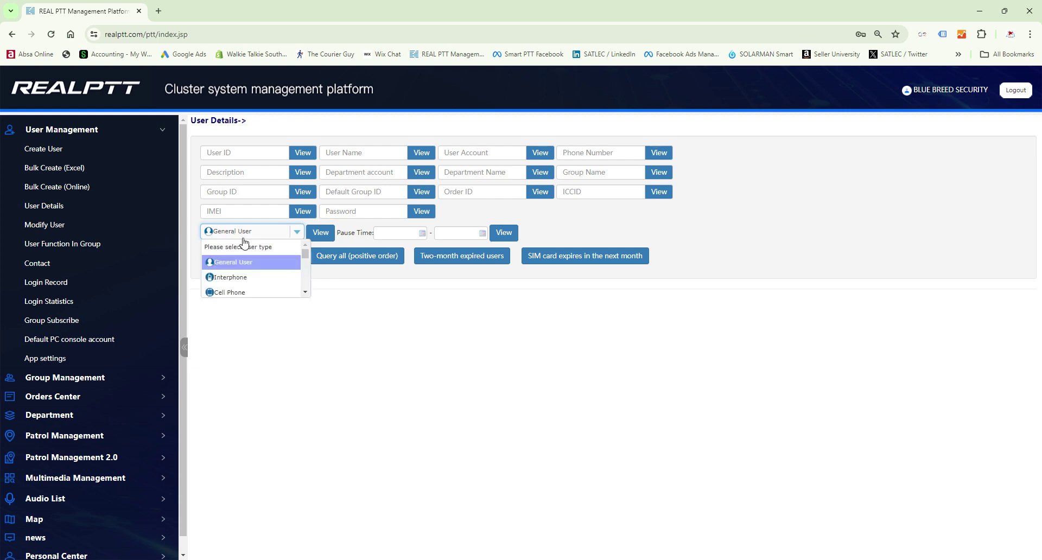
{"action": "left_click", "coordinate": [252, 276]}
{"action": "left_click", "coordinate": [320, 232]}
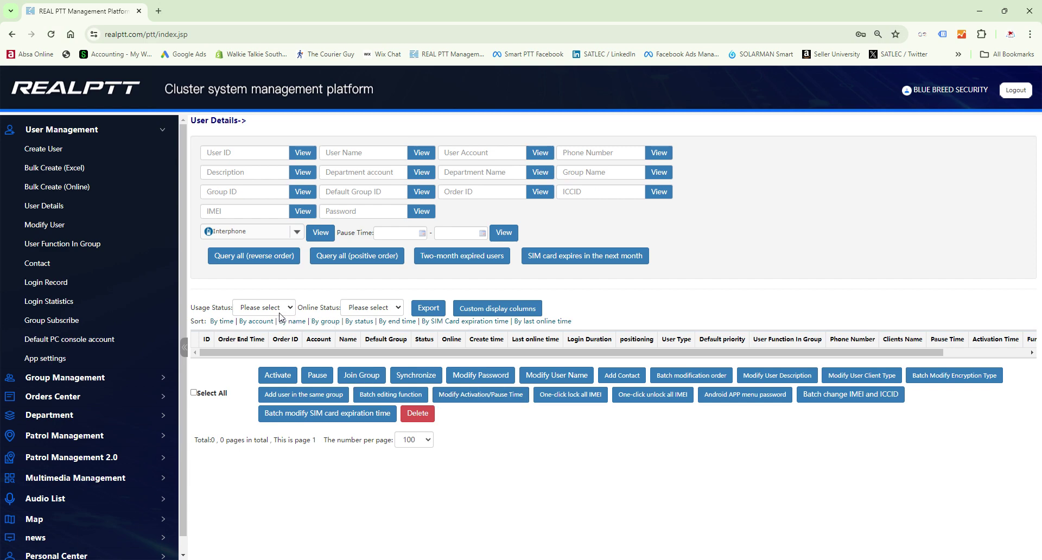
{"action": "left_click", "coordinate": [271, 232]}
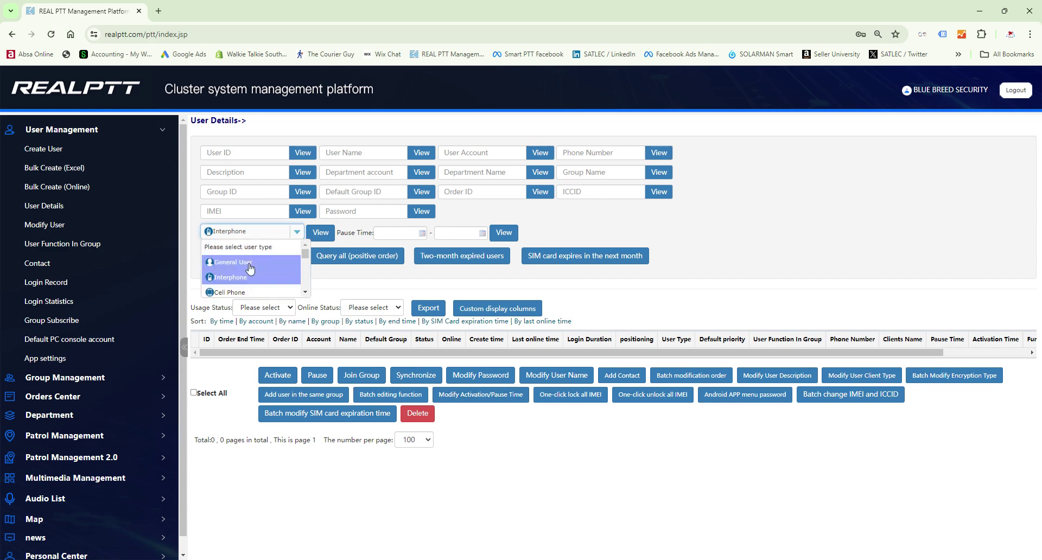
{"action": "left_click", "coordinate": [250, 266]}
{"action": "left_click", "coordinate": [320, 236]}
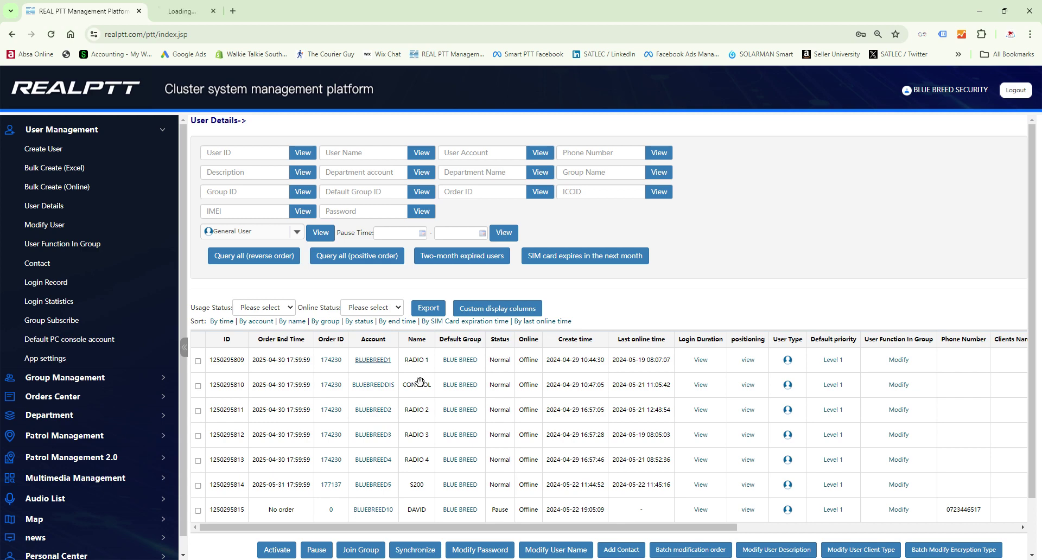
- Review the RADIO 1 user's Modify User page in the second tab, scrolling through its fields
{"action": "left_click", "coordinate": [181, 12]}
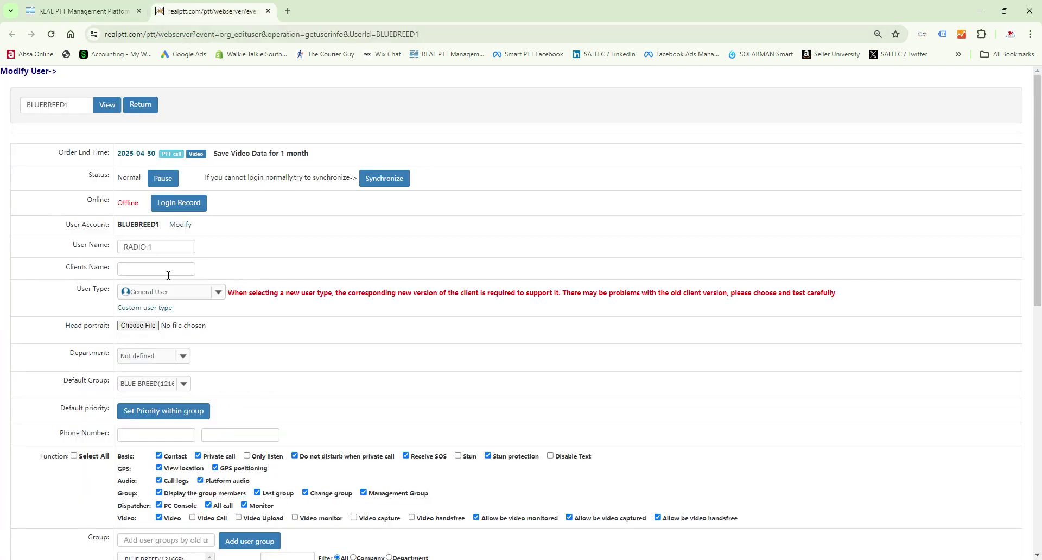
{"action": "scroll", "coordinate": [288, 337], "scroll_direction": "down", "scroll_amount": 1}
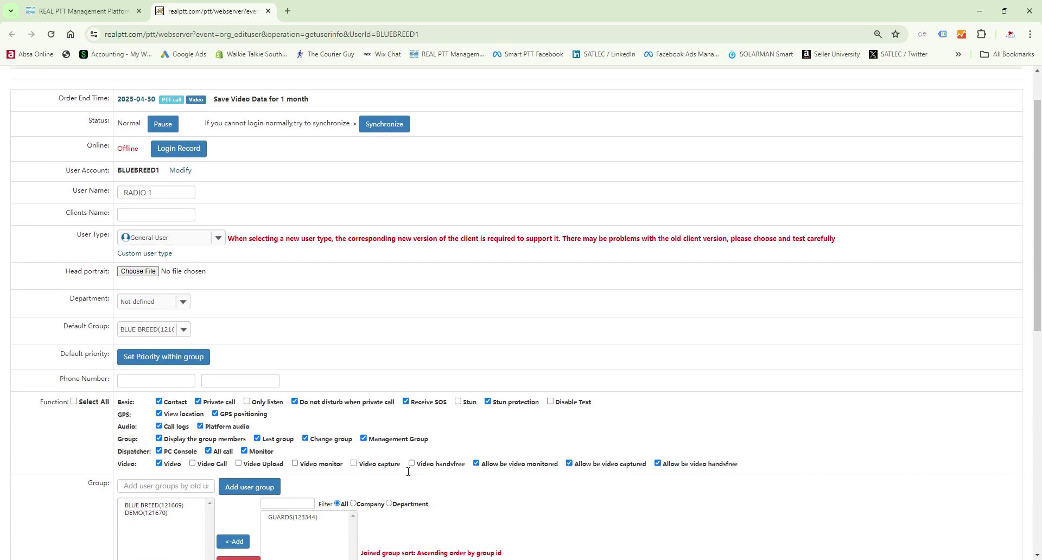
{"action": "scroll", "coordinate": [505, 461], "scroll_direction": "down", "scroll_amount": 4}
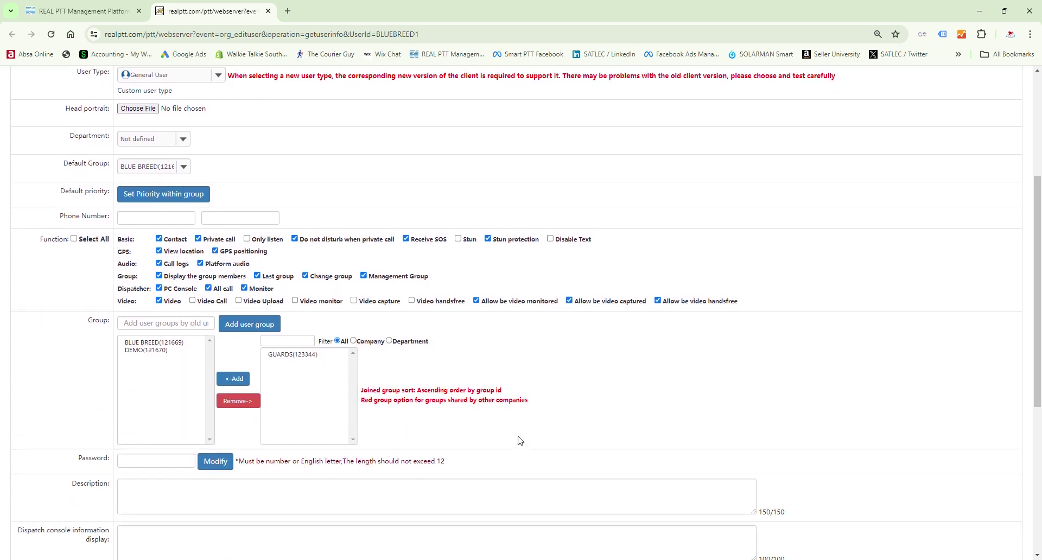
{"action": "scroll", "coordinate": [183, 344], "scroll_direction": "down", "scroll_amount": 1}
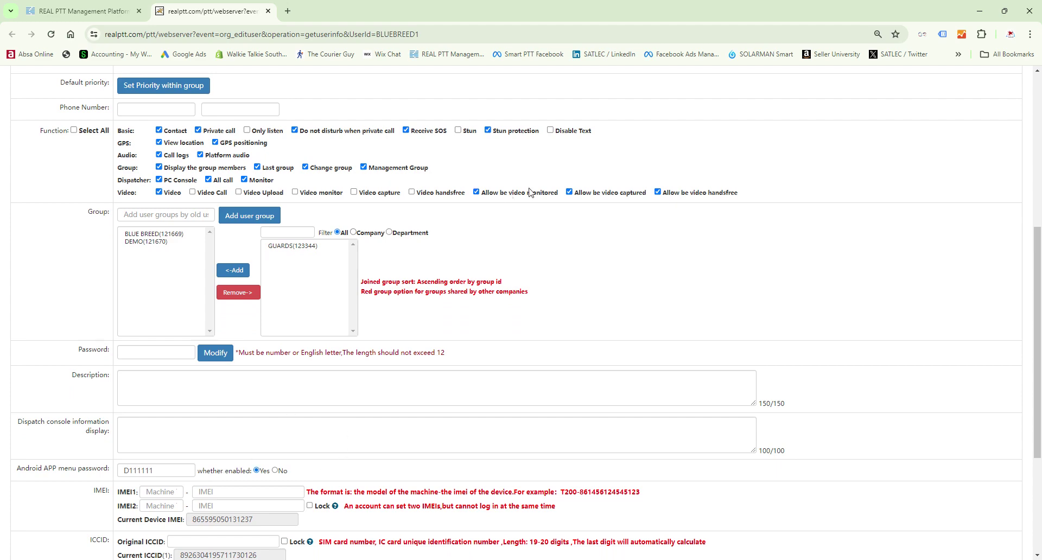
{"action": "scroll", "coordinate": [530, 302], "scroll_direction": "up", "scroll_amount": 2}
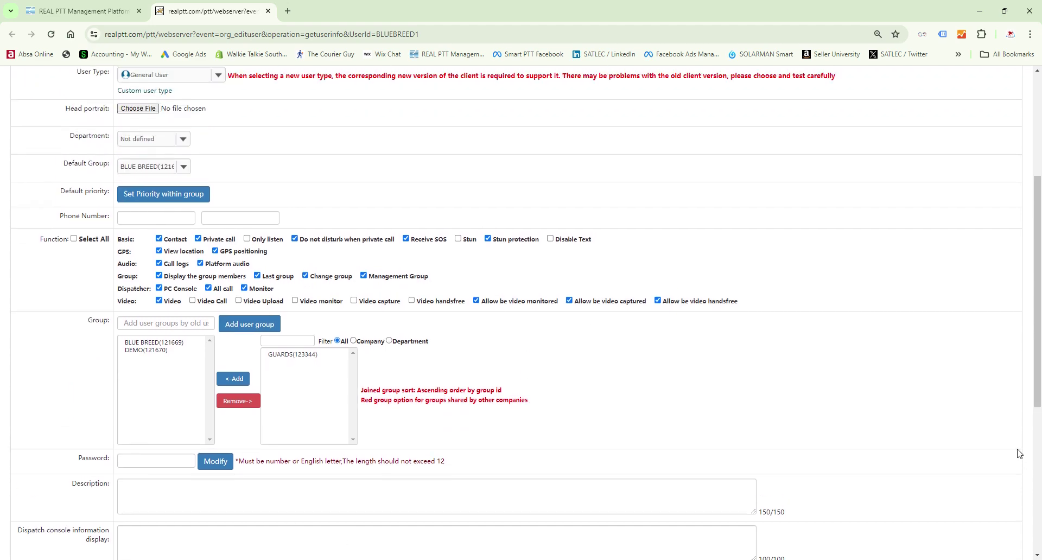
- Delete the DAVID test user BLUEBREED10 from User Details and confirm, leaving six users
{"action": "scroll", "coordinate": [570, 120], "scroll_direction": "up", "scroll_amount": 4}
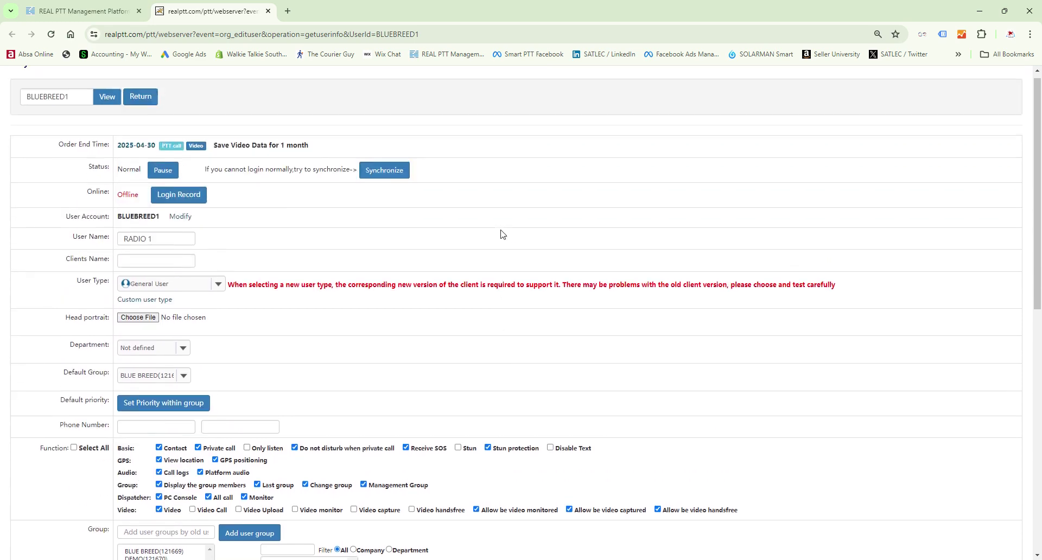
{"action": "scroll", "coordinate": [503, 234], "scroll_direction": "up", "scroll_amount": 1}
{"action": "left_click", "coordinate": [267, 11]}
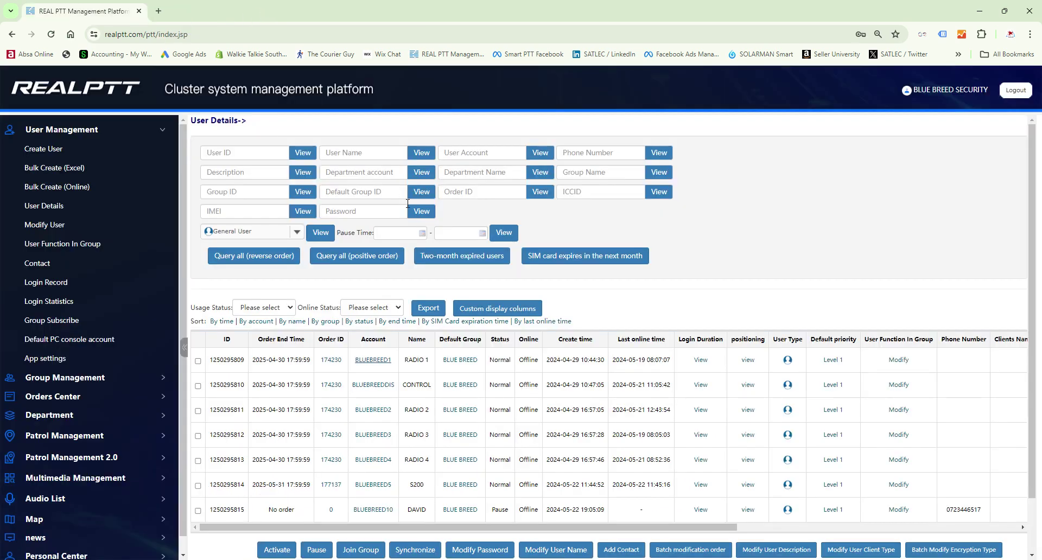
{"action": "left_click", "coordinate": [199, 510]}
{"action": "scroll", "coordinate": [255, 483], "scroll_direction": "down", "scroll_amount": 1}
{"action": "left_click", "coordinate": [428, 535]}
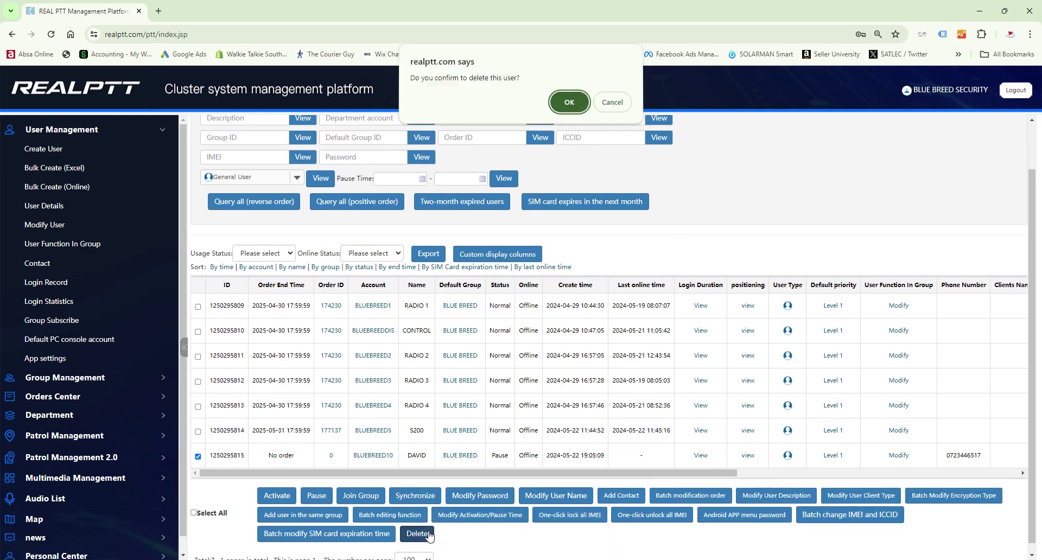
{"action": "left_click", "coordinate": [574, 95]}
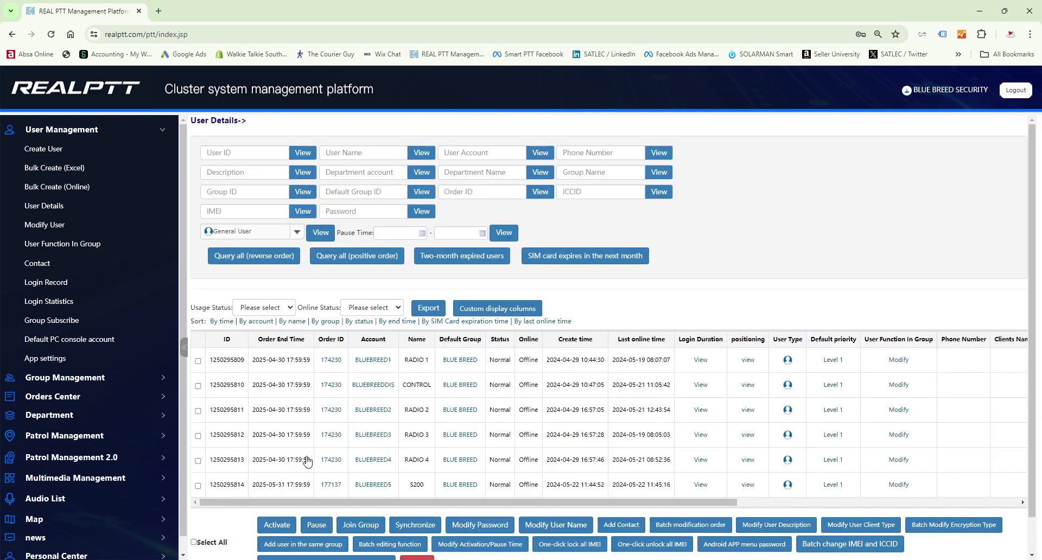
- Open the Create Group form and erase the typed group name so it stays empty
{"action": "left_click", "coordinate": [92, 388]}
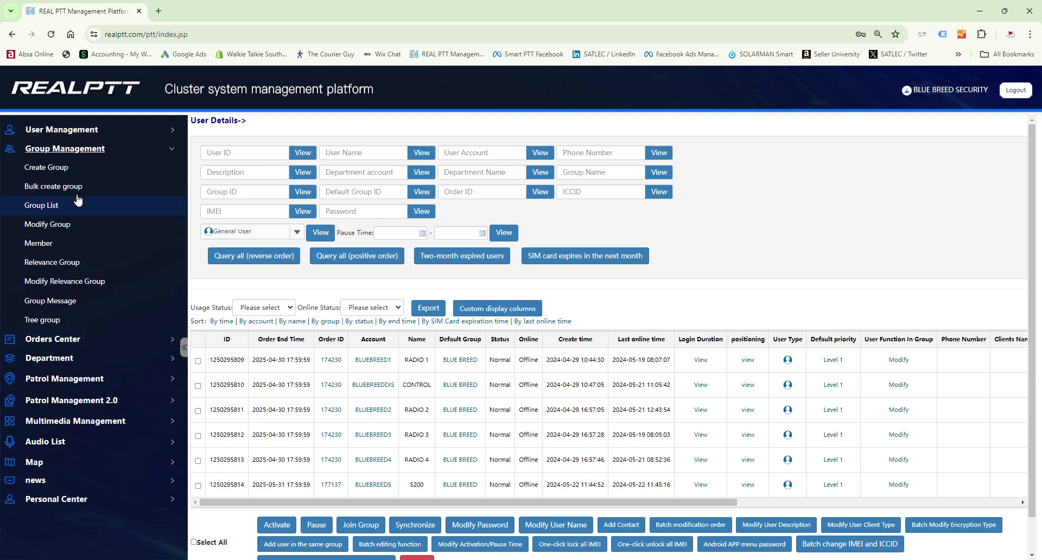
{"action": "left_click", "coordinate": [45, 168]}
{"action": "left_click", "coordinate": [332, 178]}
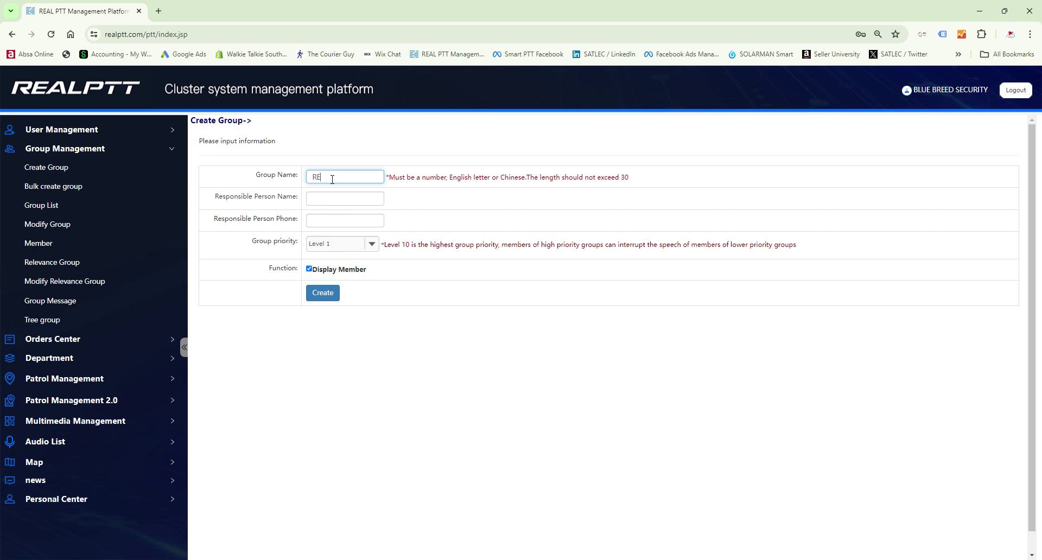
{"action": "double_click", "coordinate": [332, 179]}
{"action": "key", "text": "BackSpace"}
{"action": "left_click", "coordinate": [102, 155]}
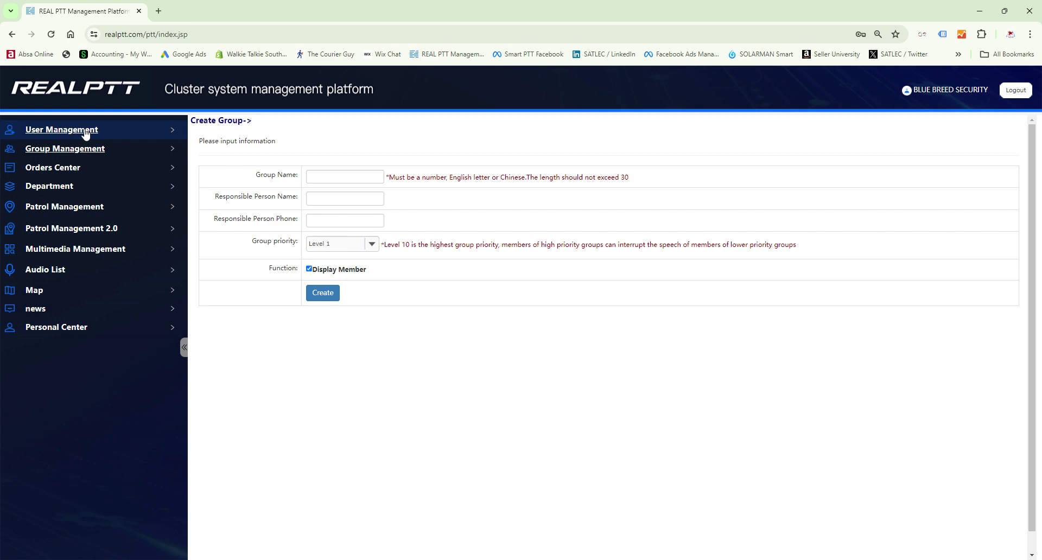
- List General User accounts in User Details and open BLUEBREED1's Modify User page
{"action": "left_click", "coordinate": [85, 134]}
{"action": "left_click", "coordinate": [46, 206]}
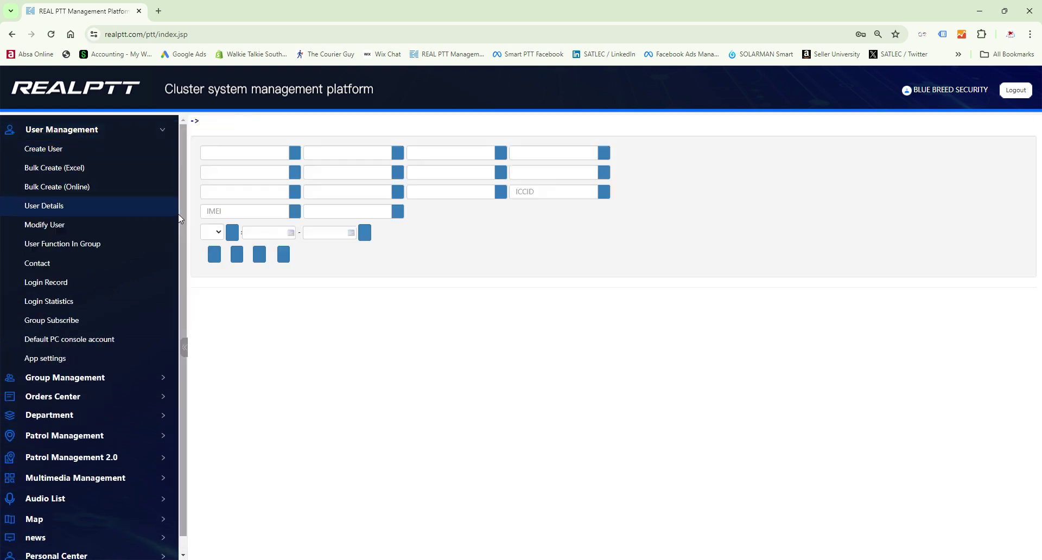
{"action": "left_click", "coordinate": [218, 232]}
{"action": "left_click", "coordinate": [251, 248]}
{"action": "left_click", "coordinate": [320, 232]}
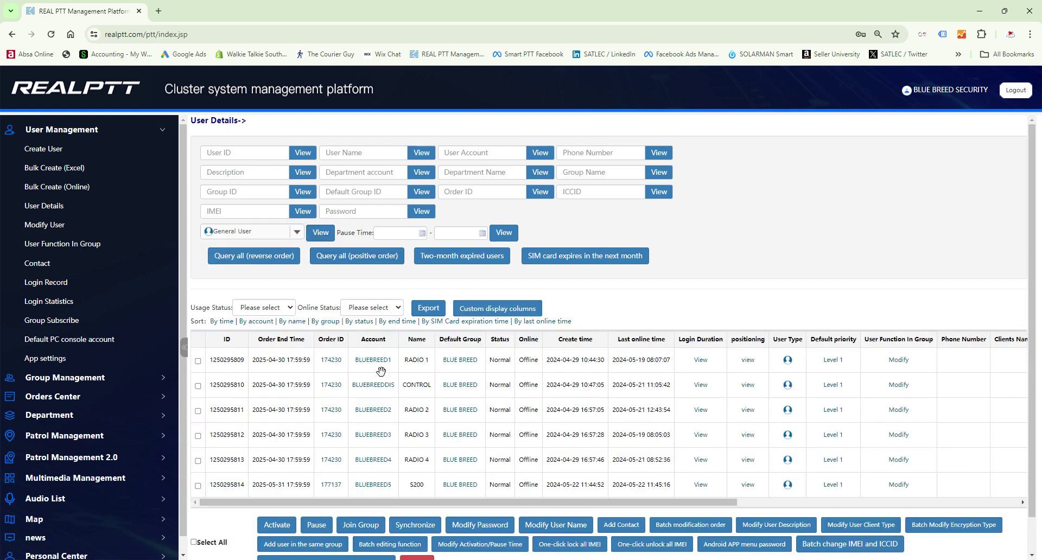
{"action": "left_click", "coordinate": [380, 362]}
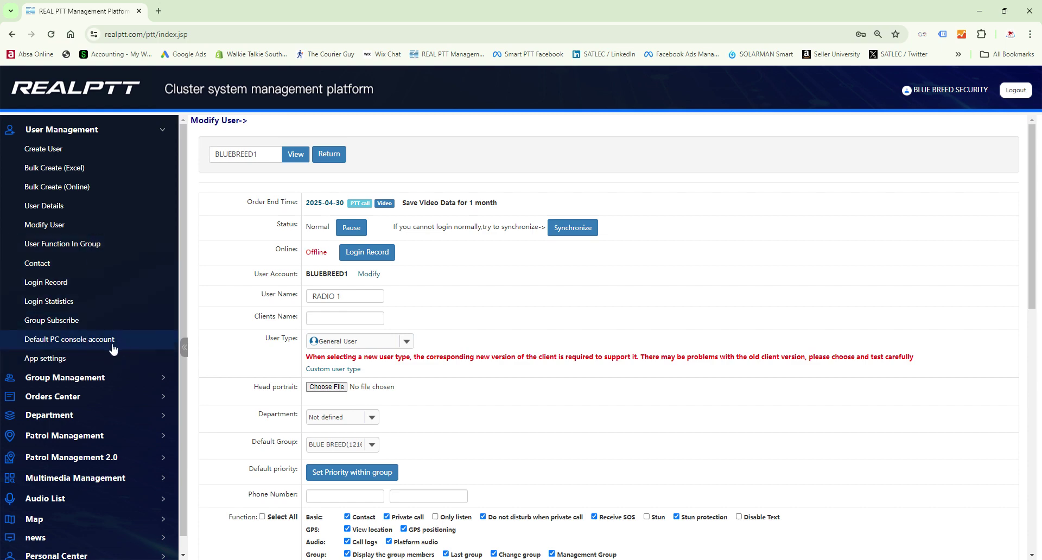
{"action": "scroll", "coordinate": [73, 344], "scroll_direction": "down", "scroll_amount": 1}
- Open the Relevance Group page with GUARDS(123344) selected in the group dropdown
{"action": "left_click", "coordinate": [65, 362]}
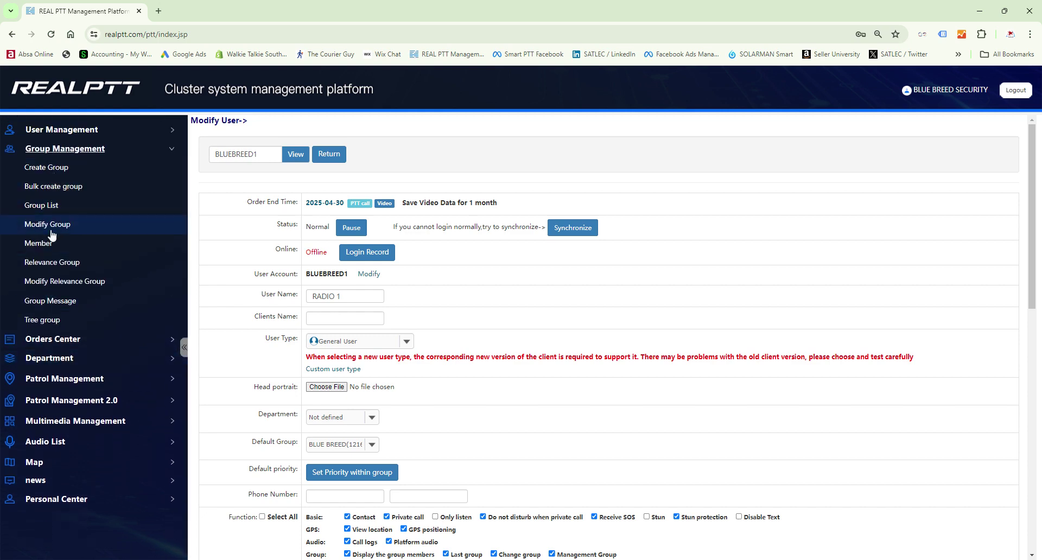
{"action": "left_click", "coordinate": [64, 263]}
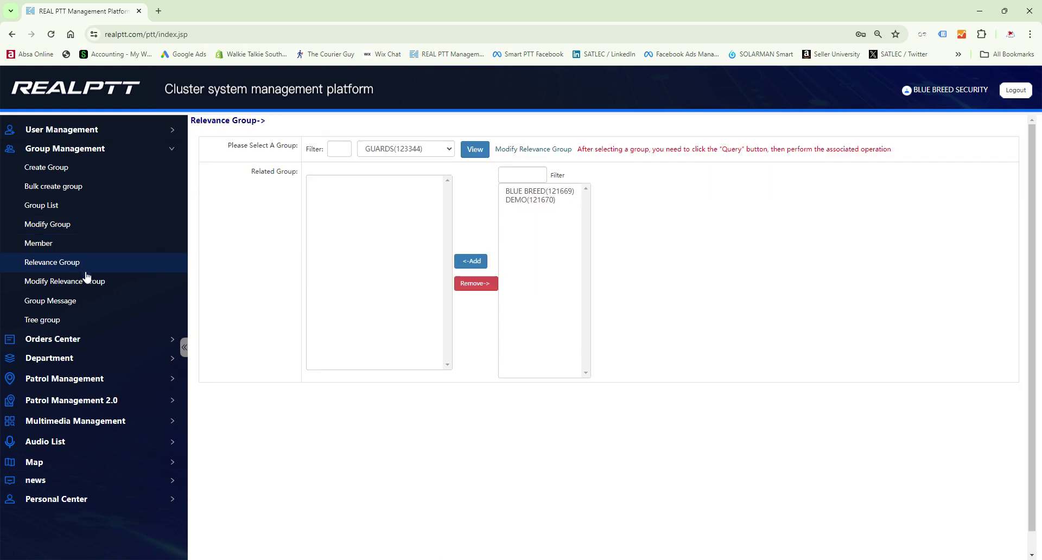
{"action": "left_click", "coordinate": [434, 152]}
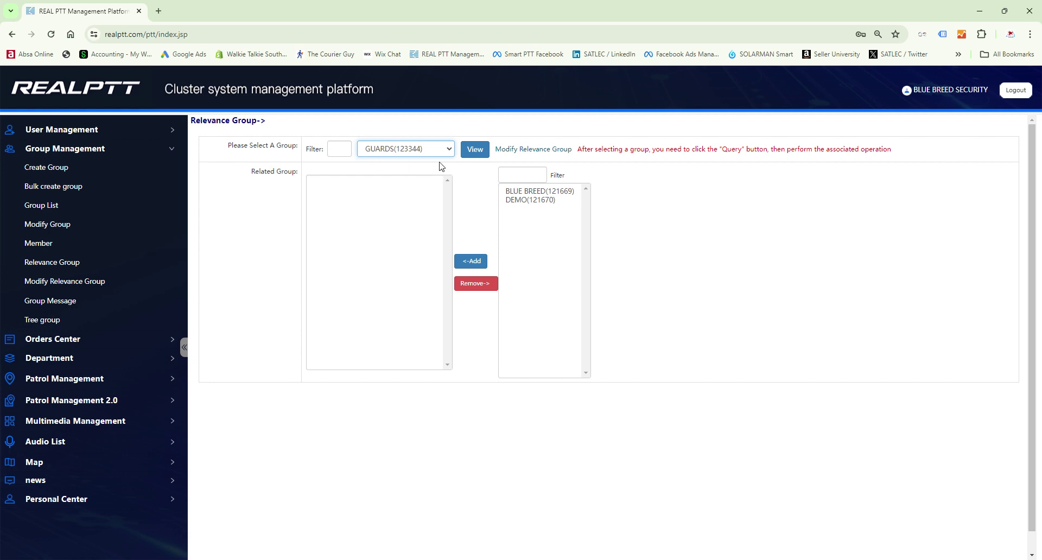
{"action": "left_click", "coordinate": [408, 175]}
{"action": "left_click", "coordinate": [526, 191]}
{"action": "left_click", "coordinate": [472, 259]}
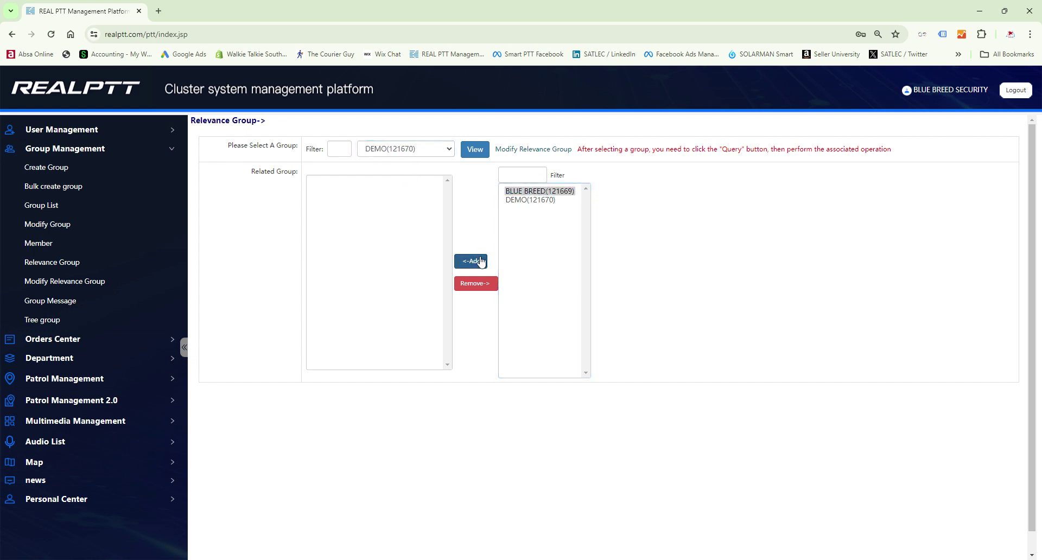
{"action": "left_click", "coordinate": [528, 193]}
{"action": "left_click", "coordinate": [471, 261]}
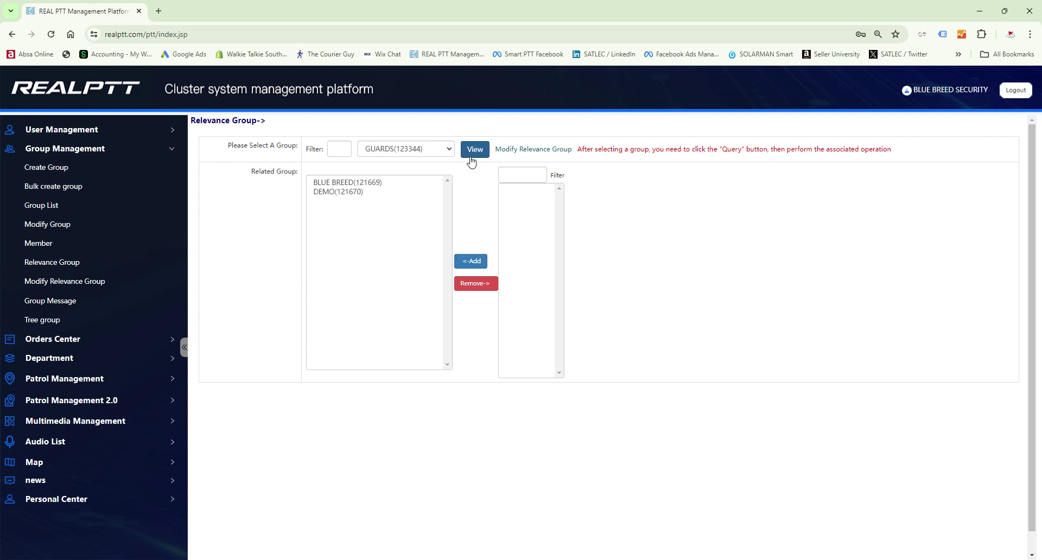
{"action": "left_click", "coordinate": [418, 149]}
{"action": "left_click", "coordinate": [374, 217]}
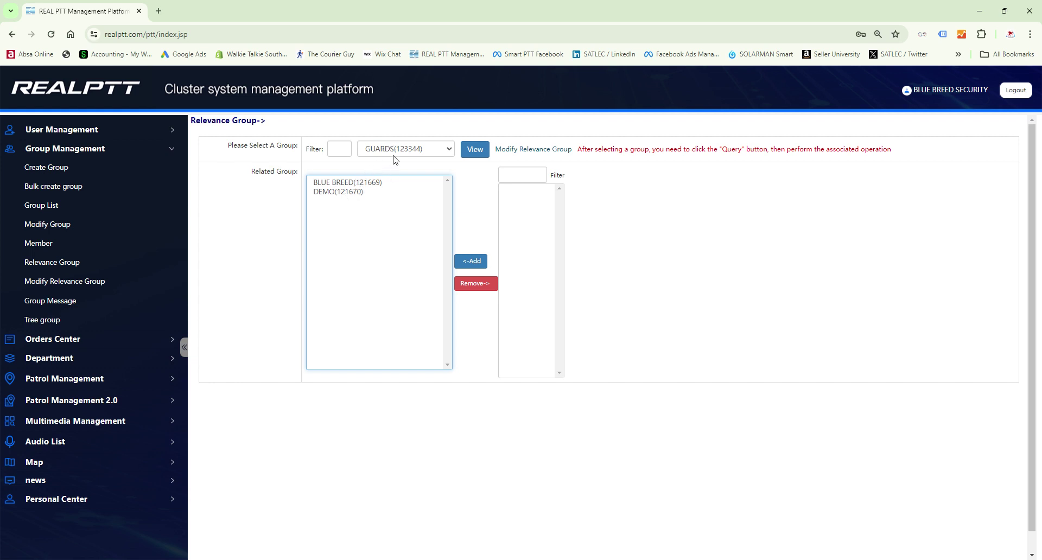
{"action": "left_click", "coordinate": [374, 182]}
{"action": "left_click", "coordinate": [474, 285]}
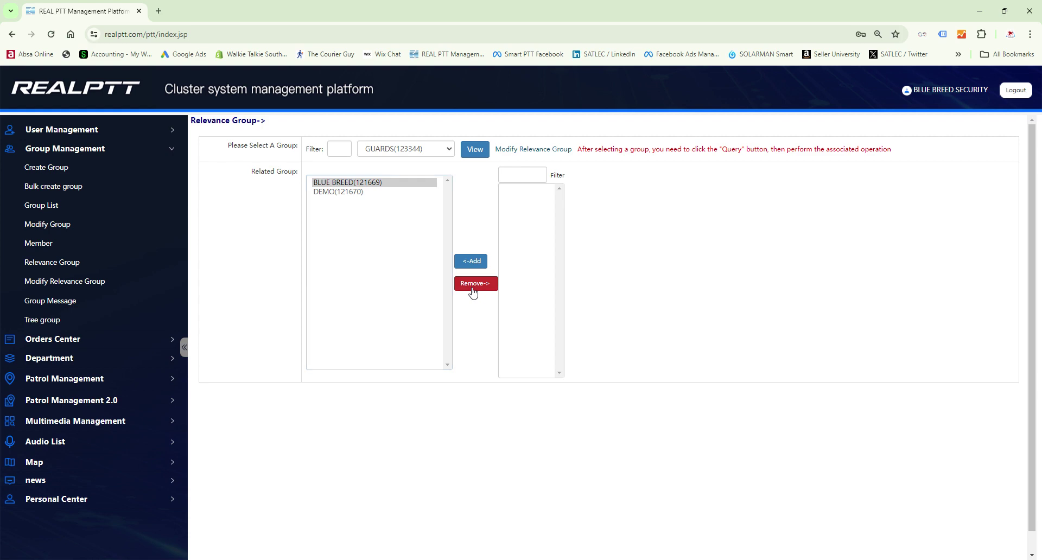
{"action": "left_click", "coordinate": [358, 183]}
{"action": "left_click", "coordinate": [464, 283]}
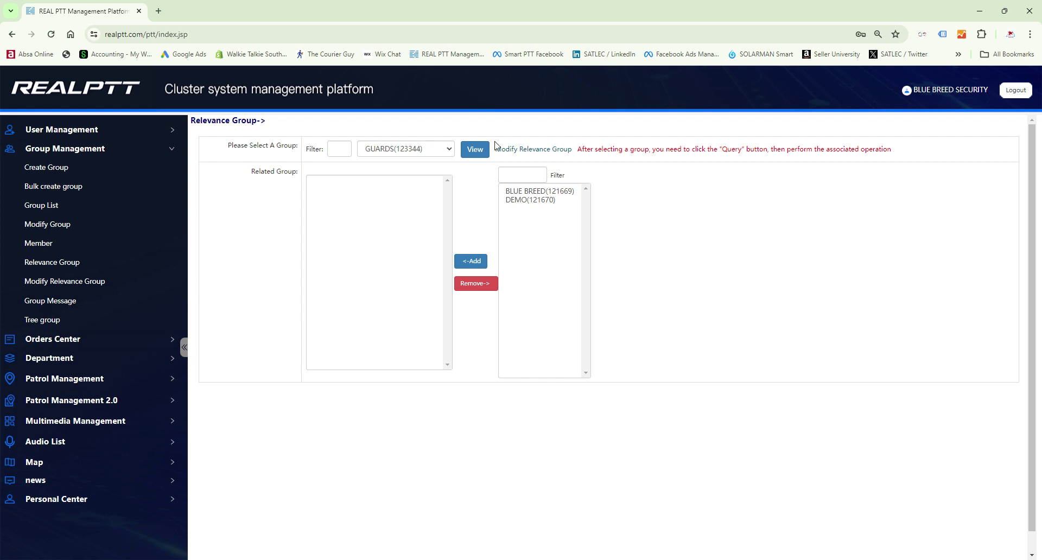
- Open the Group Message page and choose GUARDS as the message's group
{"action": "left_click", "coordinate": [76, 282]}
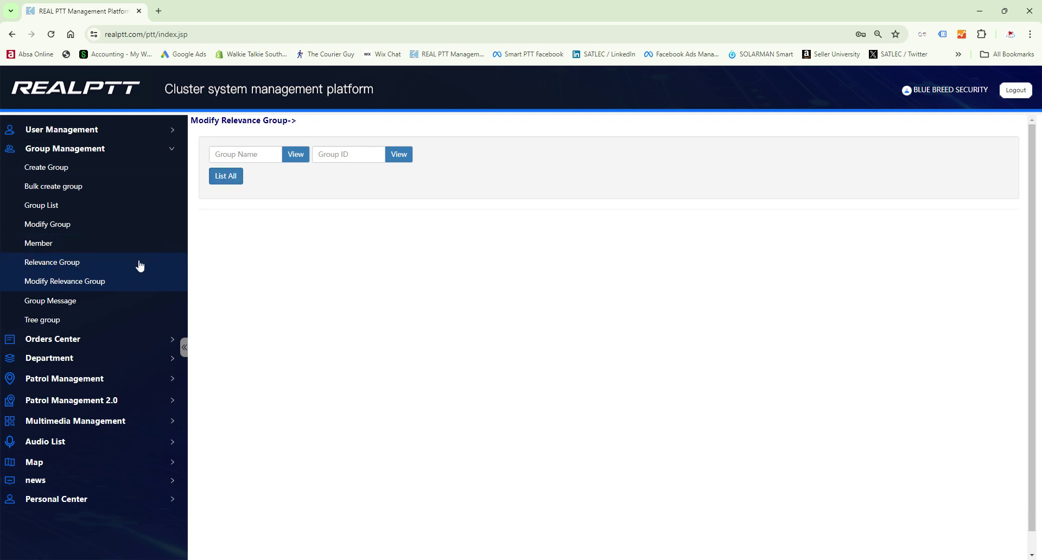
{"action": "left_click", "coordinate": [62, 306]}
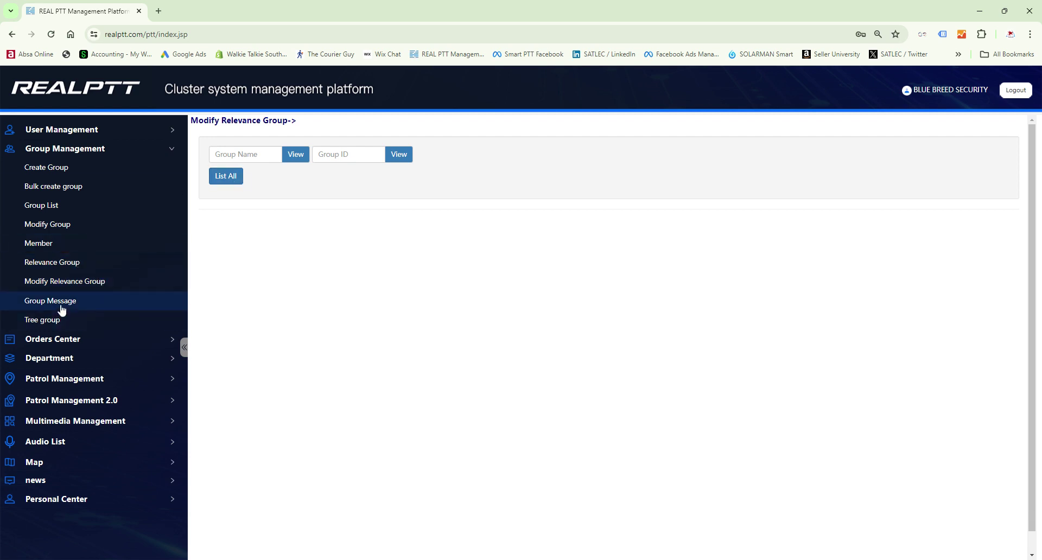
{"action": "left_click", "coordinate": [332, 197]}
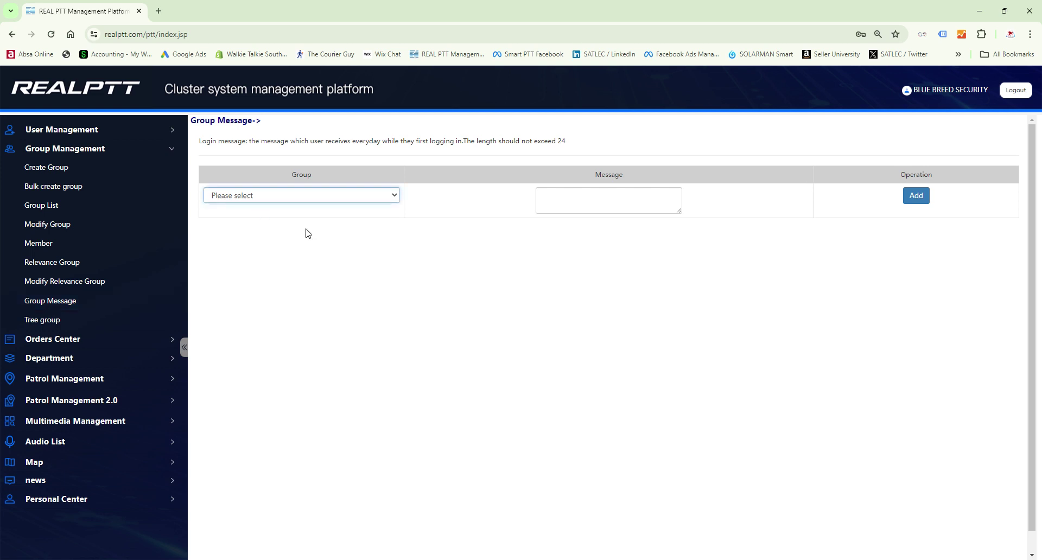
{"action": "key", "text": "Down"}
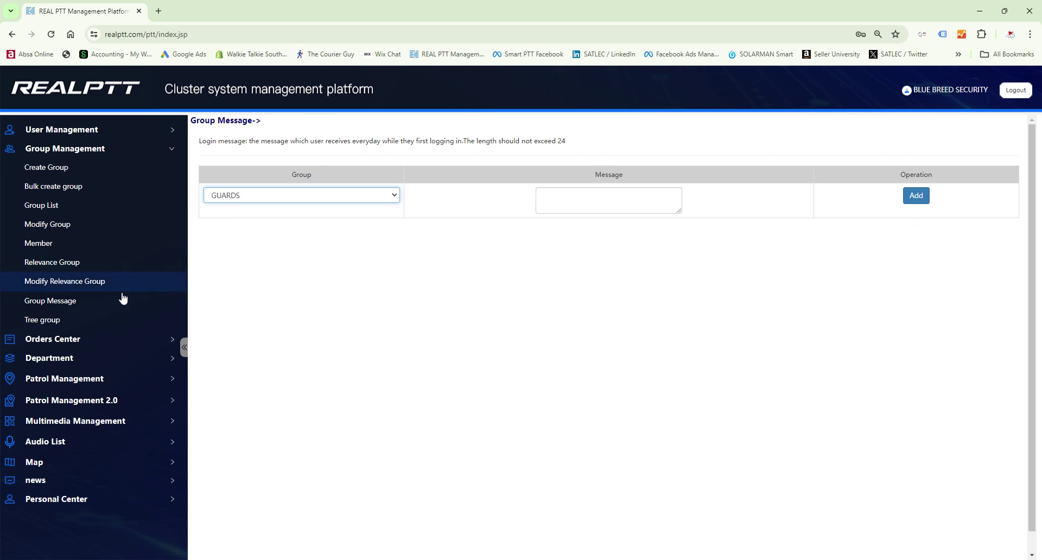
{"action": "left_click", "coordinate": [68, 341]}
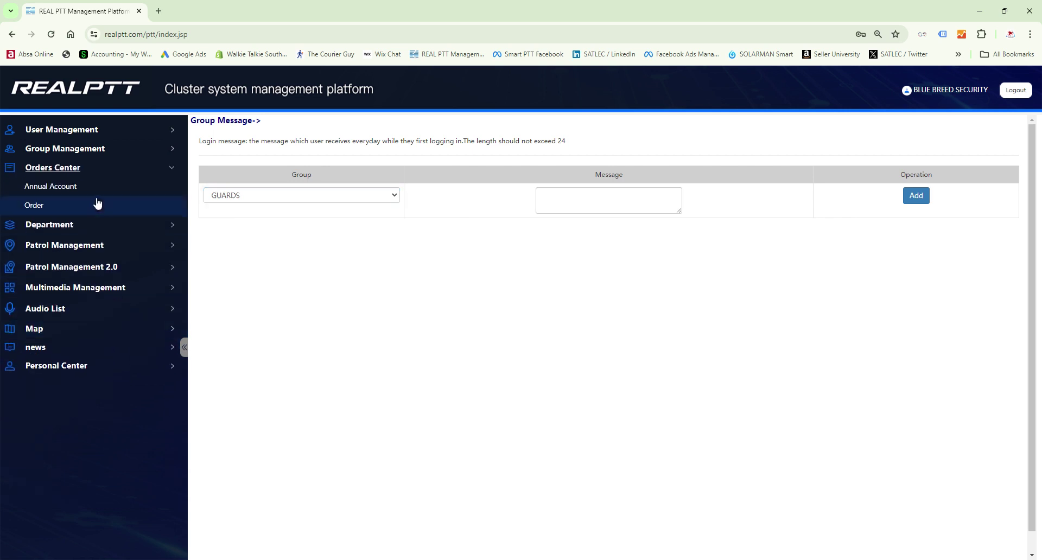
- View the Annual Account page, then the Order list with its two active orders
{"action": "left_click", "coordinate": [66, 190]}
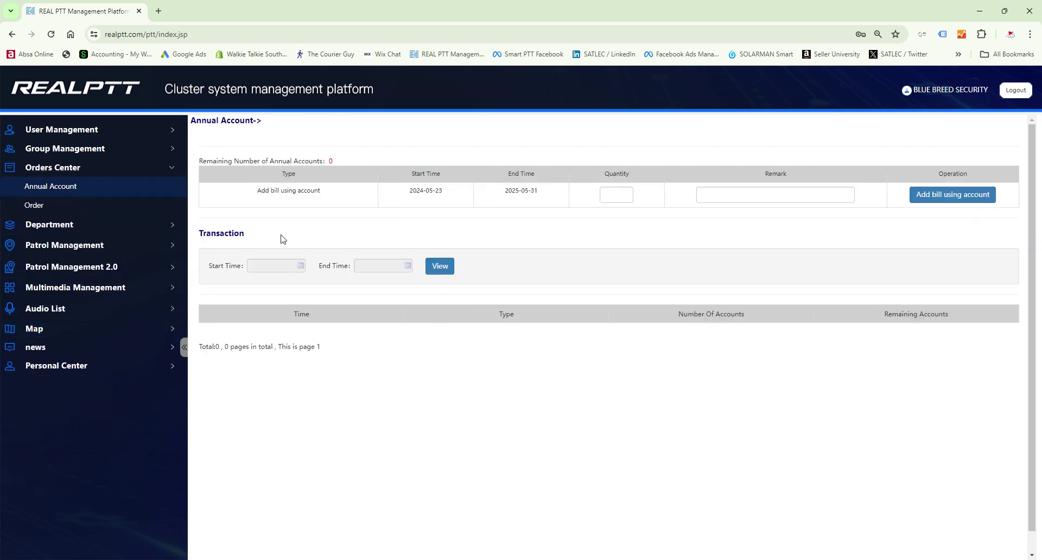
{"action": "left_click", "coordinate": [51, 205]}
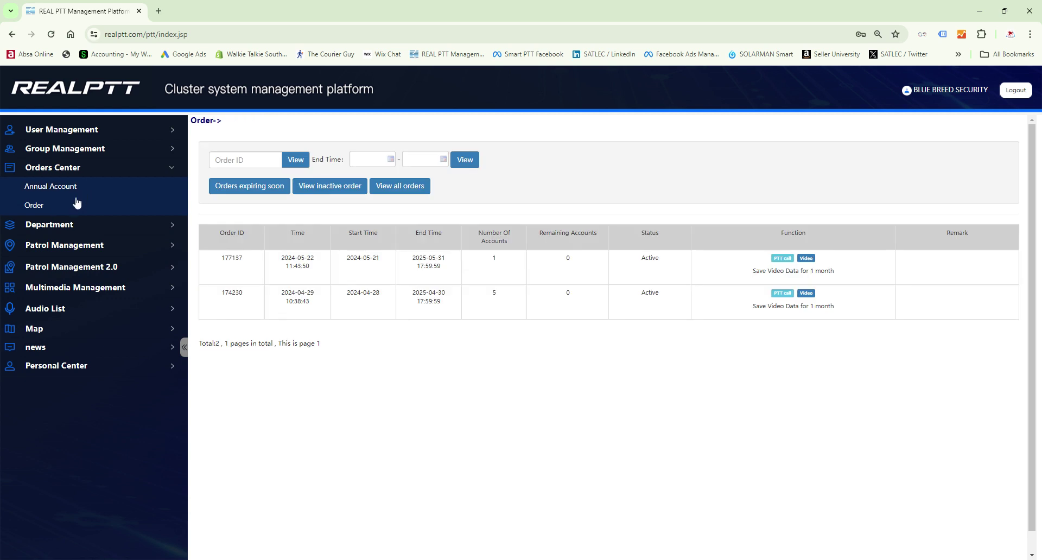
{"action": "left_click", "coordinate": [86, 225]}
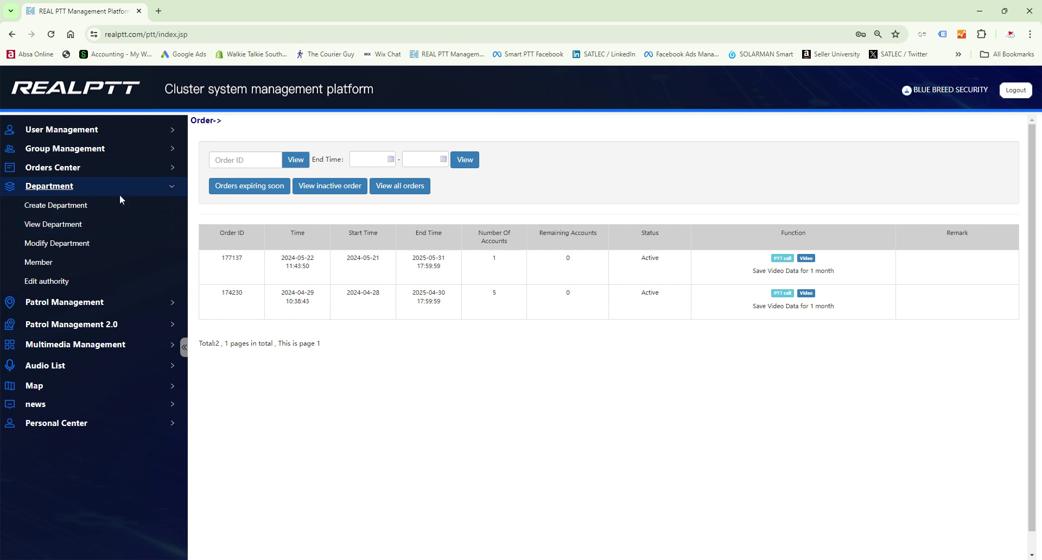
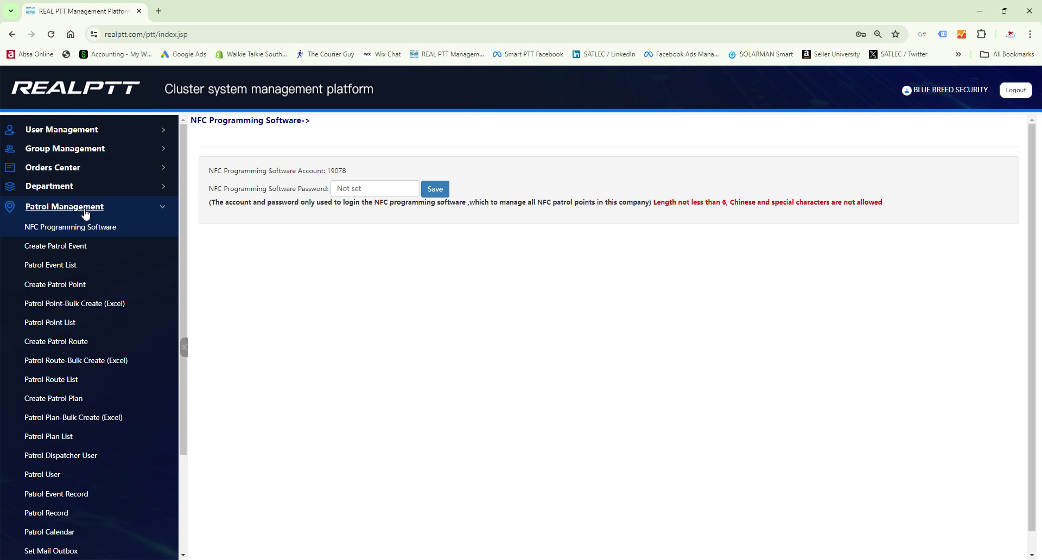
- Open the Create Patrol Event form, then the Create Patrol Point form with NFC Verification type
{"action": "left_click", "coordinate": [85, 212]}
{"action": "left_click", "coordinate": [86, 213]}
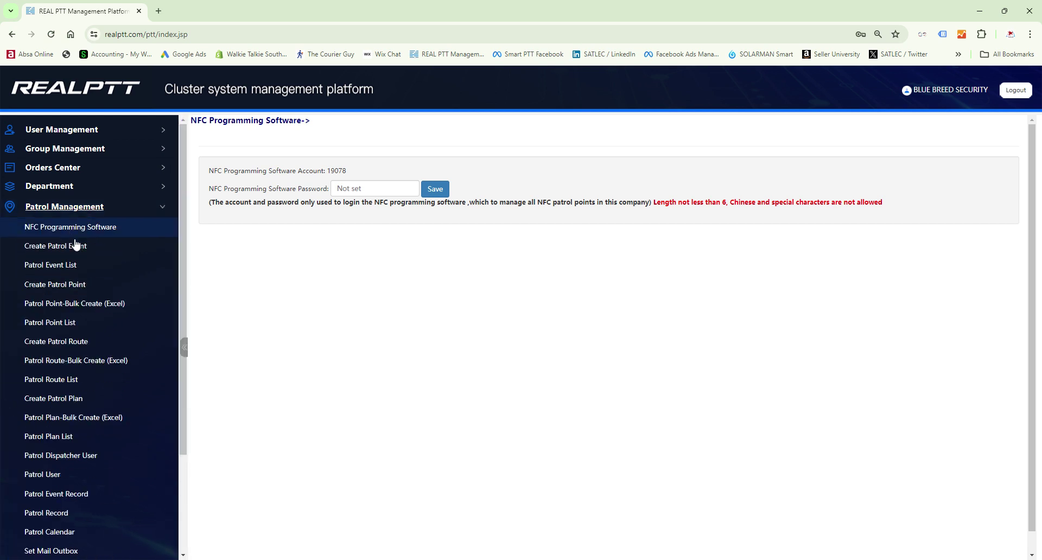
{"action": "left_click", "coordinate": [74, 247]}
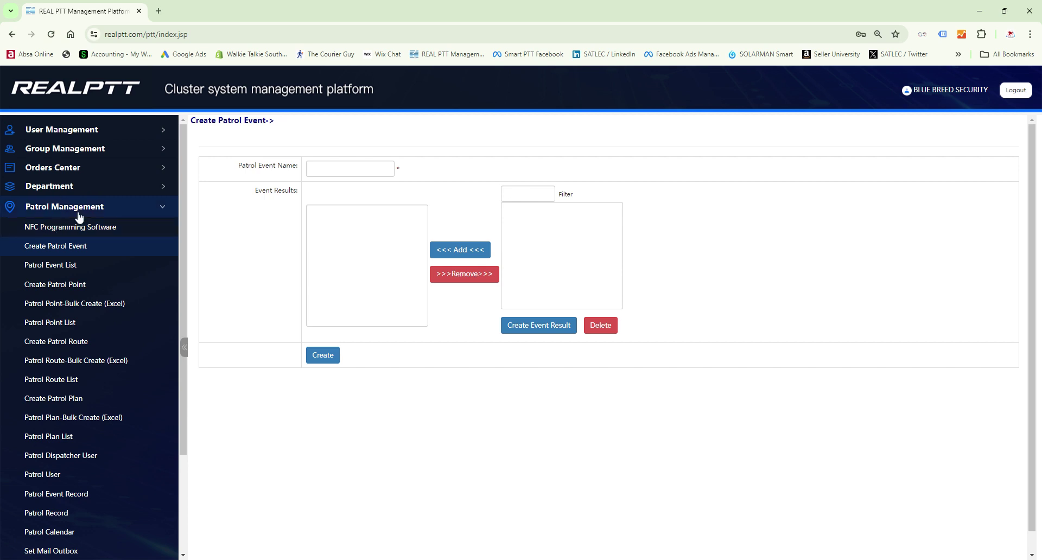
{"action": "left_click", "coordinate": [72, 284]}
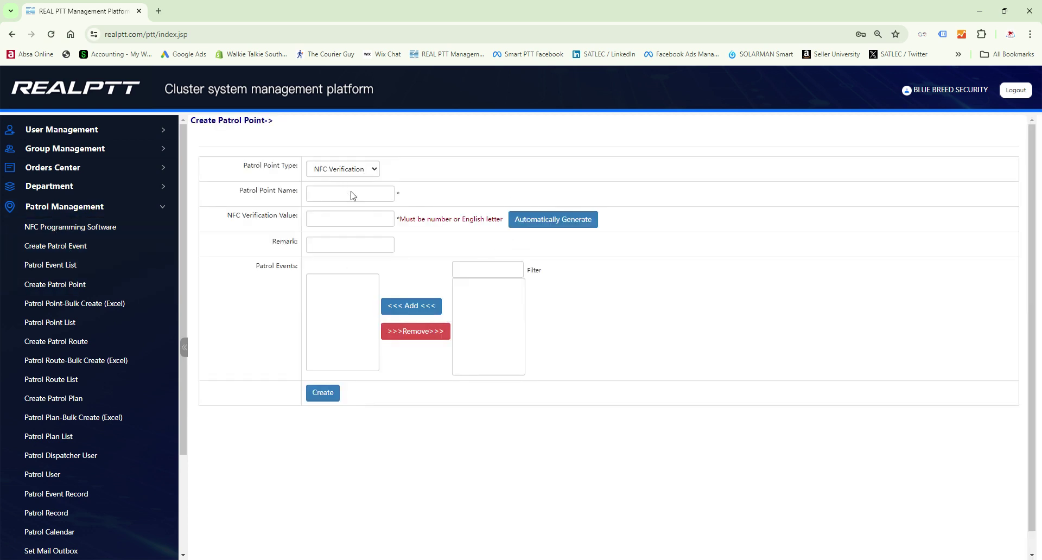
- Set the patrol point type to GPS Position and zoom the map into route 621 near I-64
{"action": "left_click", "coordinate": [343, 169]}
{"action": "left_click", "coordinate": [337, 190]}
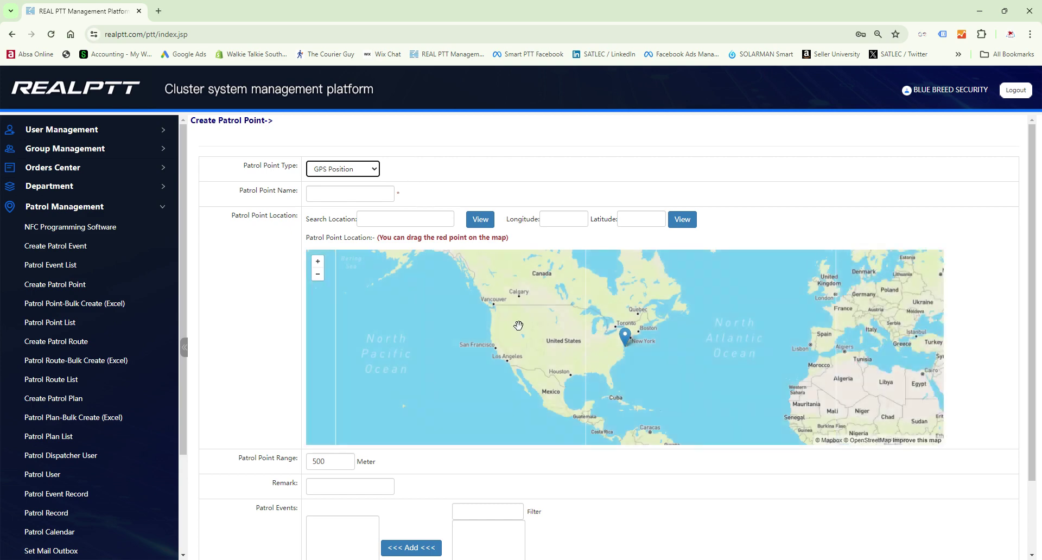
{"action": "scroll", "coordinate": [533, 376], "scroll_direction": "up", "scroll_amount": 3}
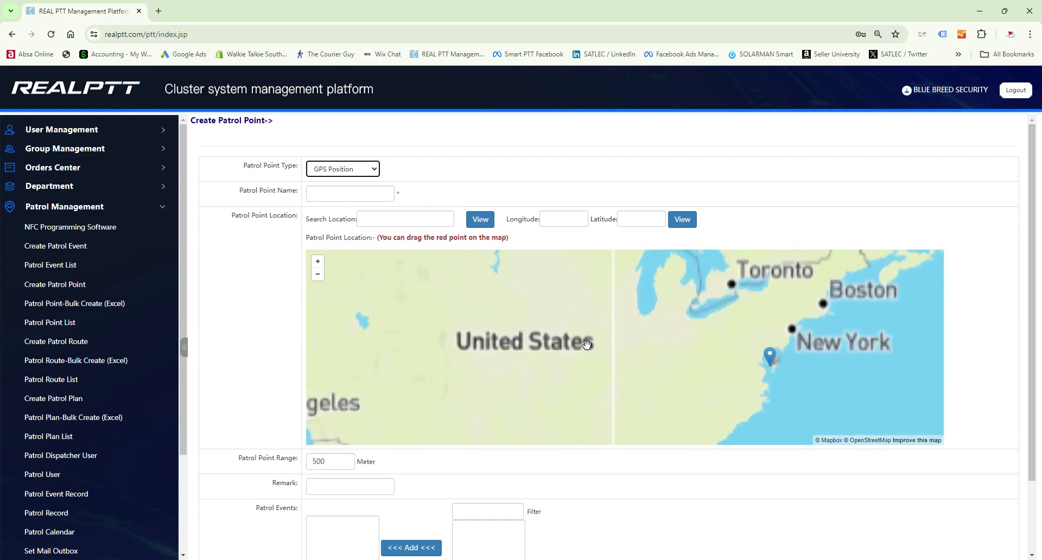
{"action": "scroll", "coordinate": [798, 382], "scroll_direction": "up", "scroll_amount": 5}
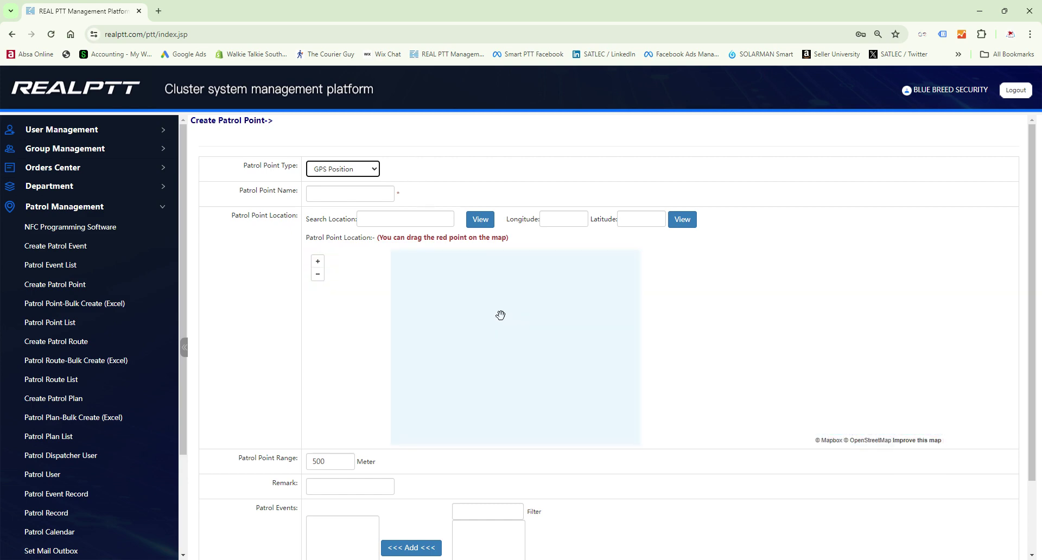
{"action": "scroll", "coordinate": [609, 323], "scroll_direction": "down", "scroll_amount": 2}
{"action": "scroll", "coordinate": [481, 362], "scroll_direction": "up", "scroll_amount": 2}
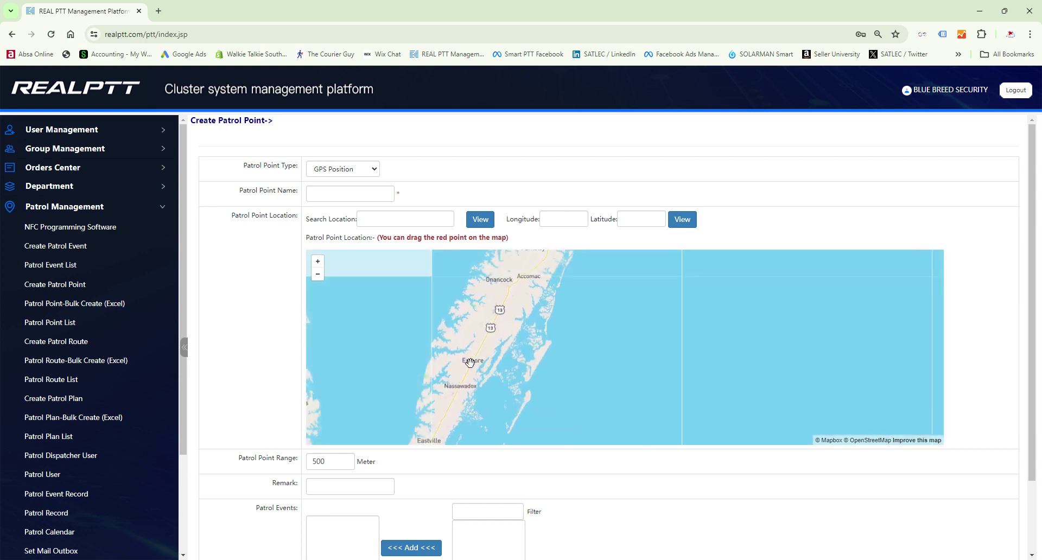
{"action": "scroll", "coordinate": [501, 346], "scroll_direction": "down", "scroll_amount": 1}
{"action": "scroll", "coordinate": [477, 365], "scroll_direction": "up", "scroll_amount": 5}
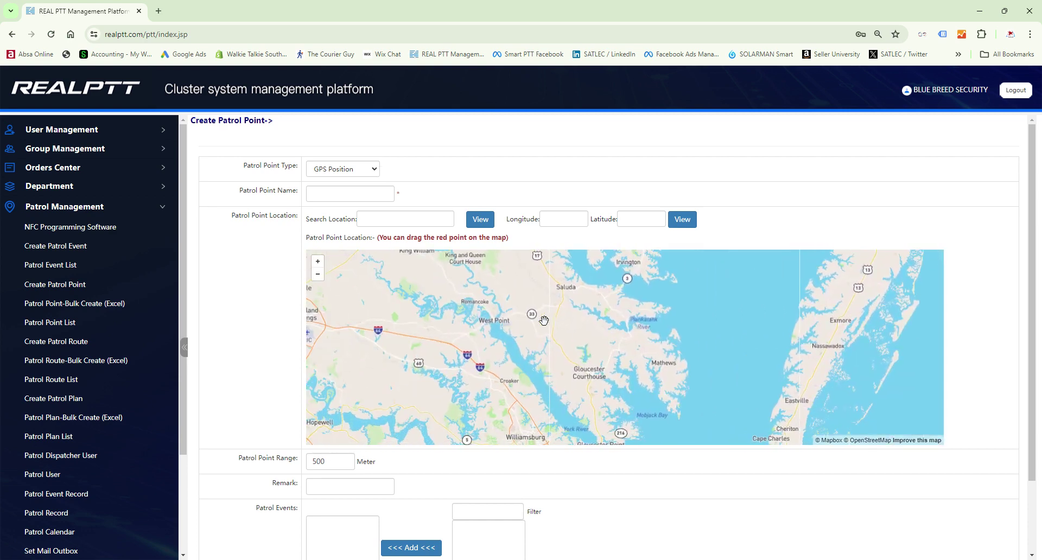
{"action": "scroll", "coordinate": [466, 386], "scroll_direction": "up", "scroll_amount": 5}
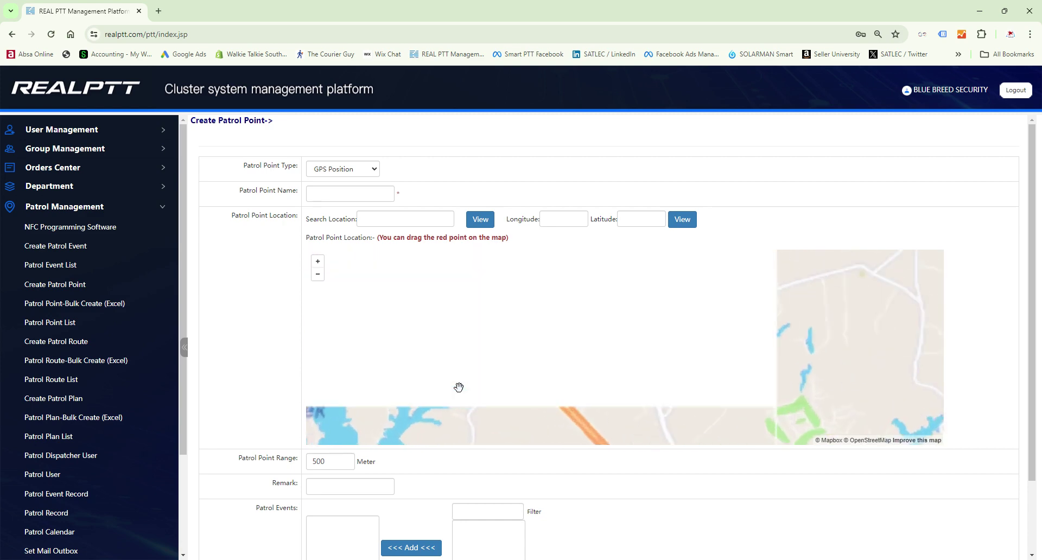
{"action": "scroll", "coordinate": [587, 344], "scroll_direction": "up", "scroll_amount": 3}
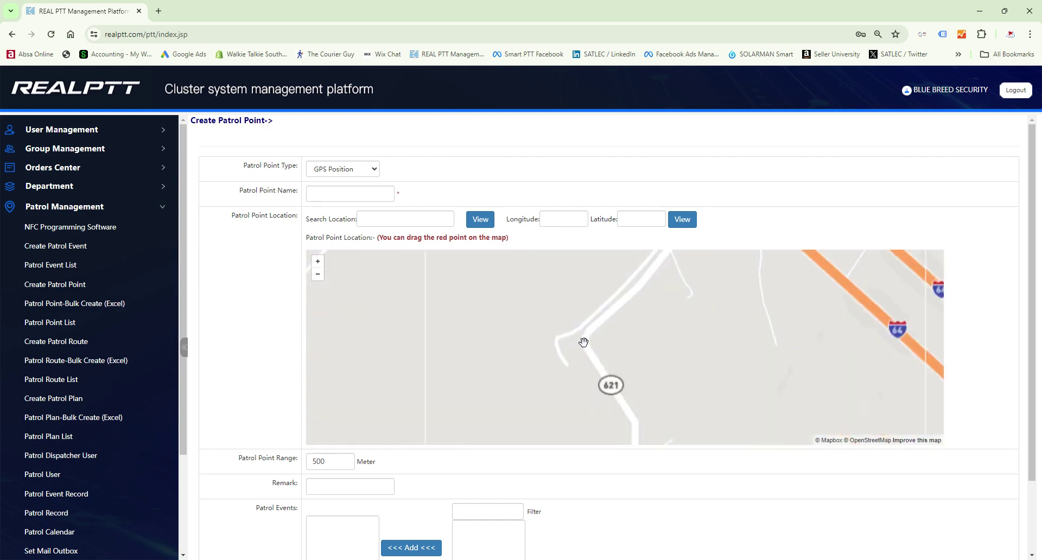
{"action": "scroll", "coordinate": [607, 354], "scroll_direction": "up", "scroll_amount": 2}
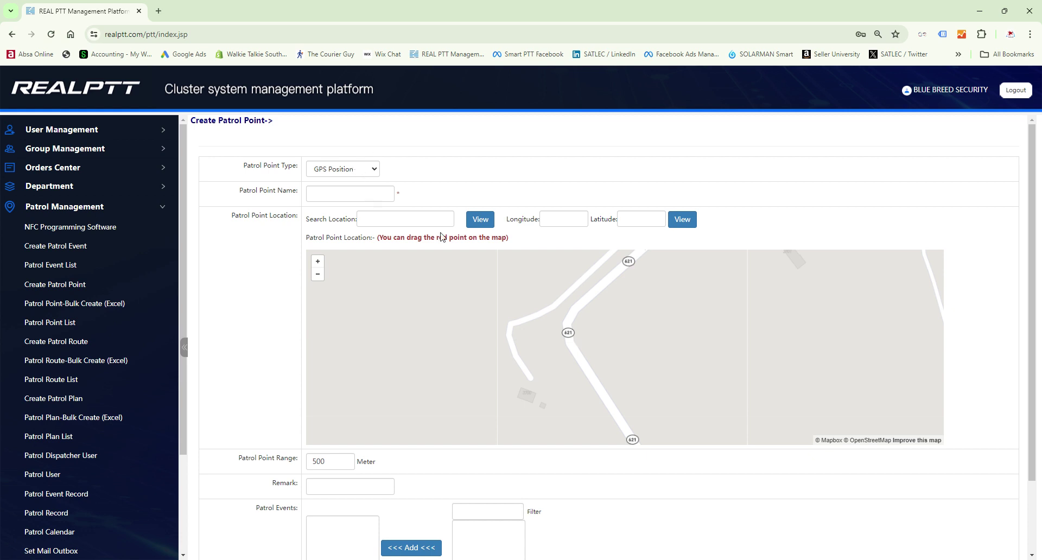
{"action": "left_click", "coordinate": [60, 211]}
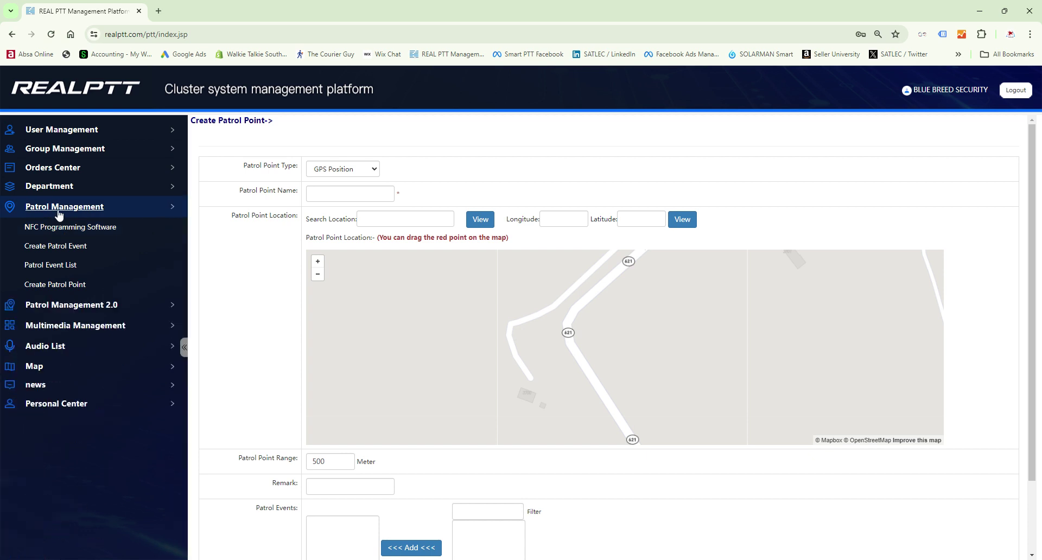
{"action": "left_click", "coordinate": [76, 230]}
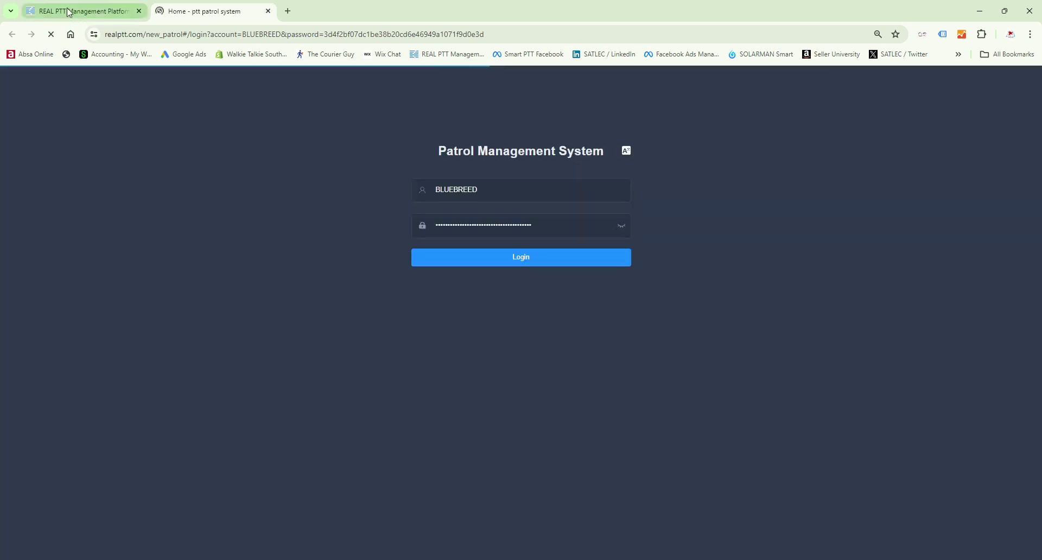
{"action": "left_click", "coordinate": [65, 11]}
{"action": "left_click", "coordinate": [258, 5]}
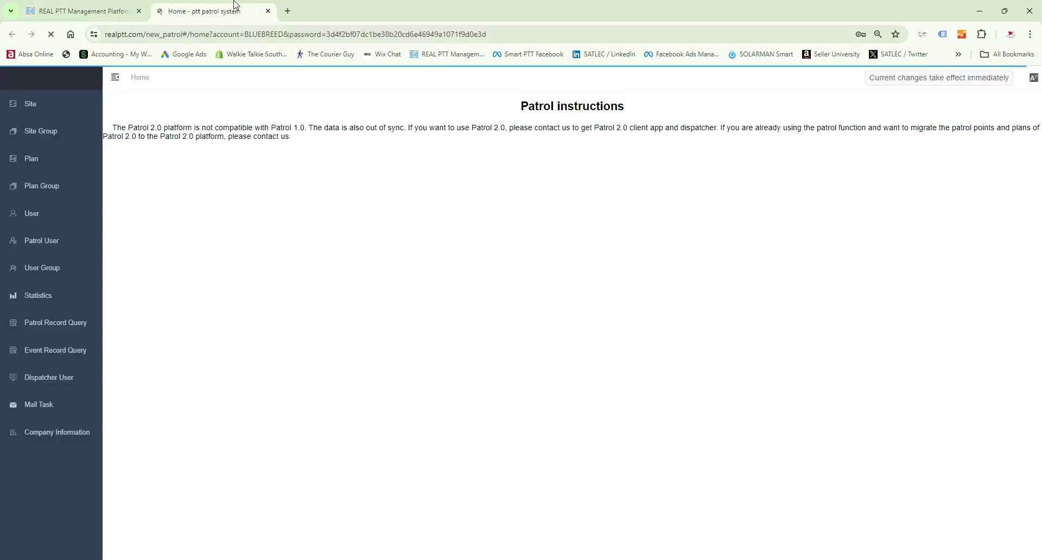
{"action": "left_click", "coordinate": [51, 104]}
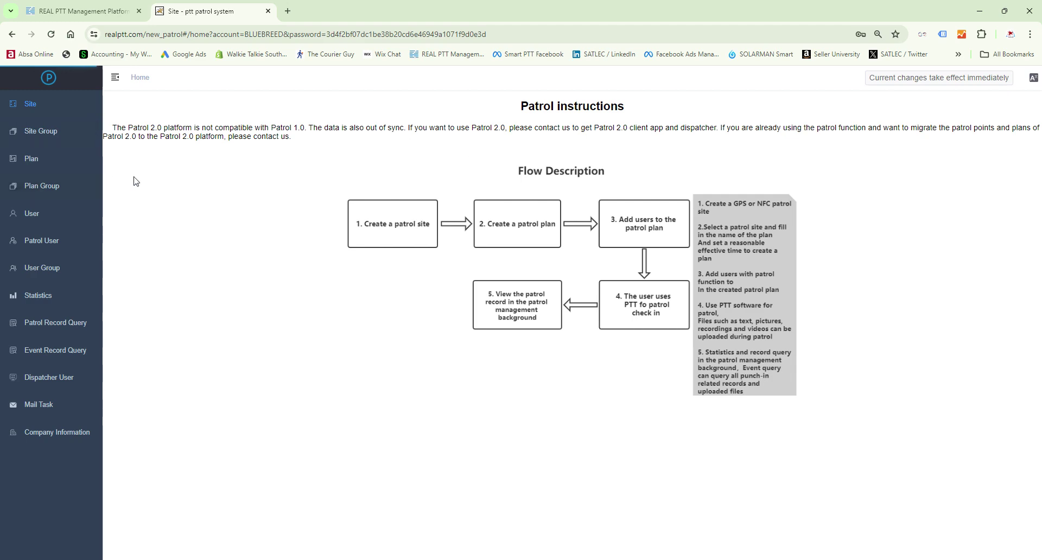
{"action": "left_click", "coordinate": [24, 103]}
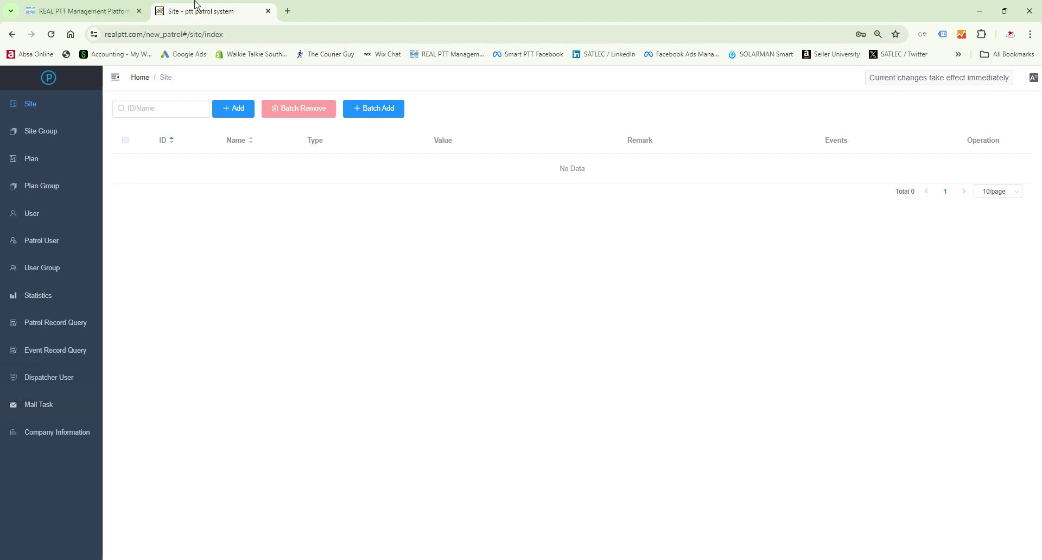
{"action": "left_click", "coordinate": [267, 10]}
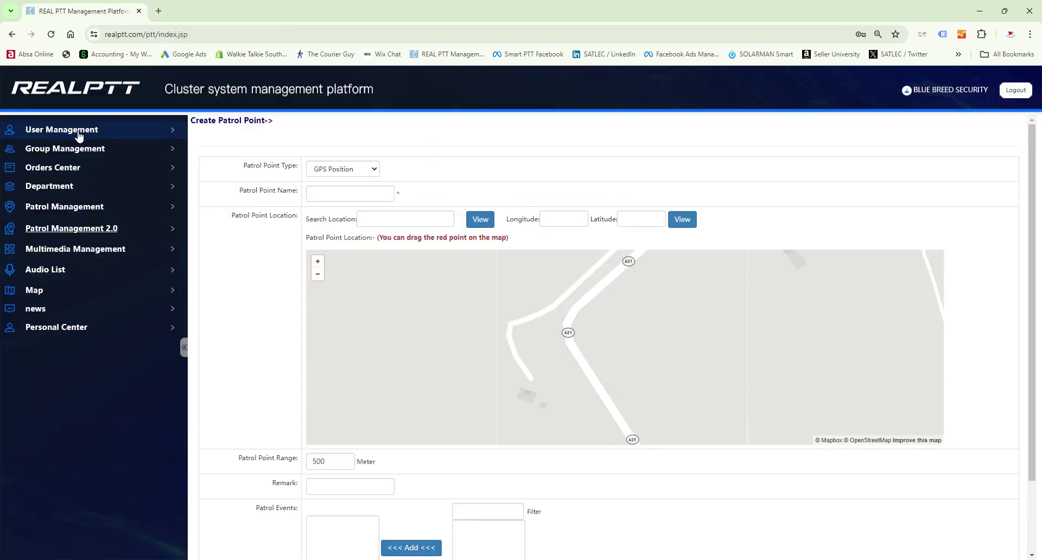
- Open Multimedia Management's View Video page and list all videos for the default date
{"action": "left_click", "coordinate": [55, 249]}
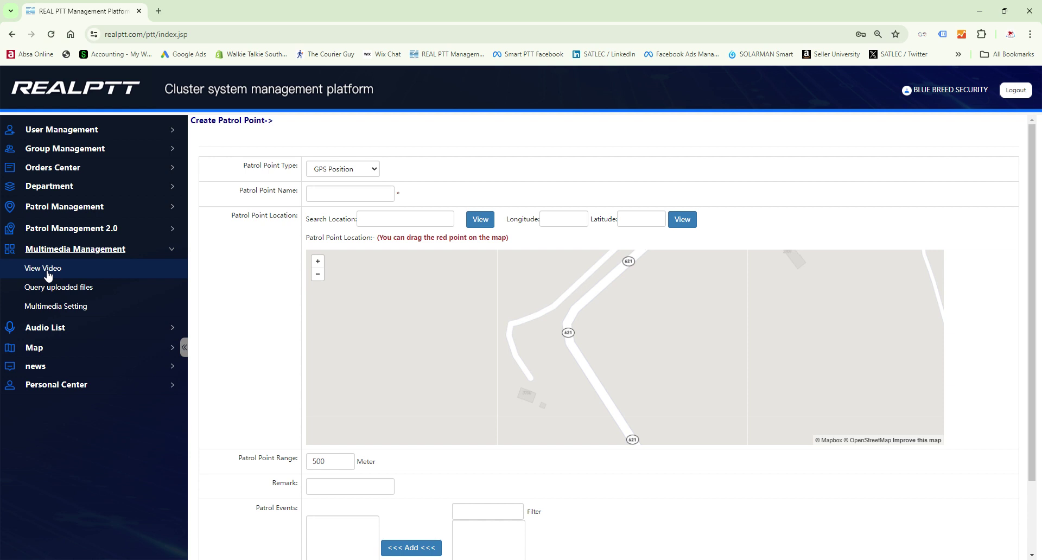
{"action": "left_click", "coordinate": [47, 270]}
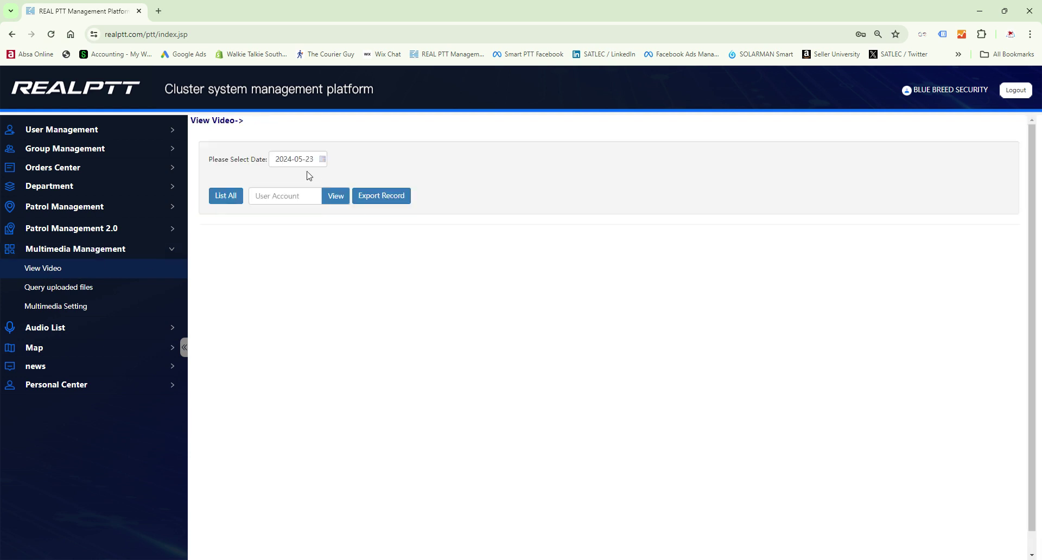
{"action": "left_click", "coordinate": [232, 196]}
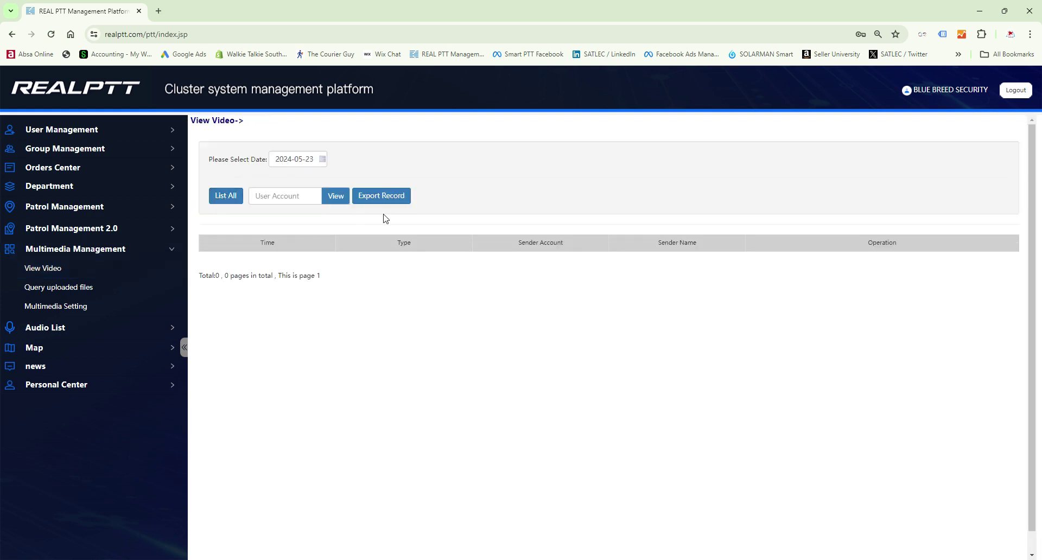
- List video records for 22, 21 and 20 May 2024 in turn, finding none
{"action": "left_click", "coordinate": [322, 159]}
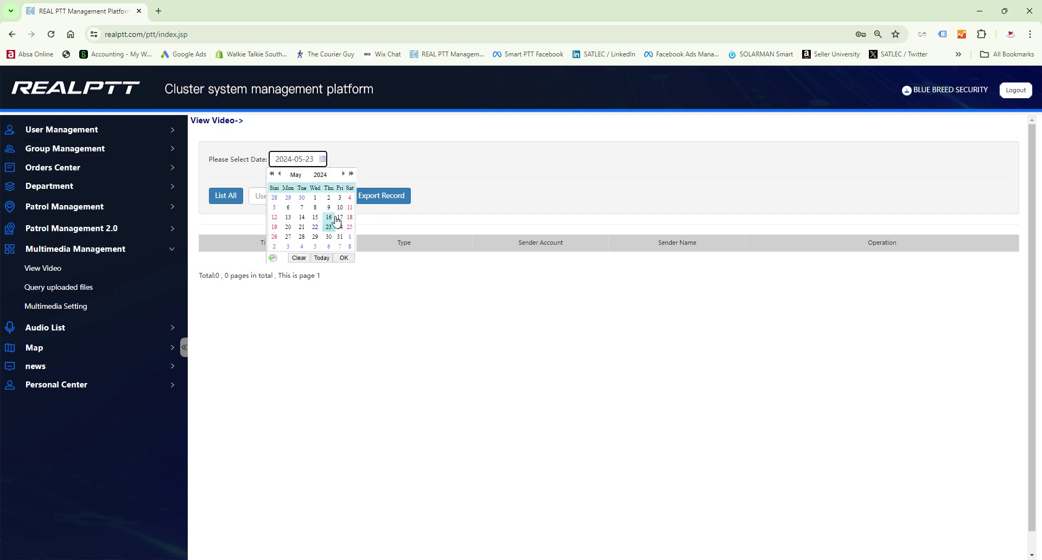
{"action": "left_click", "coordinate": [316, 224]}
{"action": "left_click", "coordinate": [226, 196]}
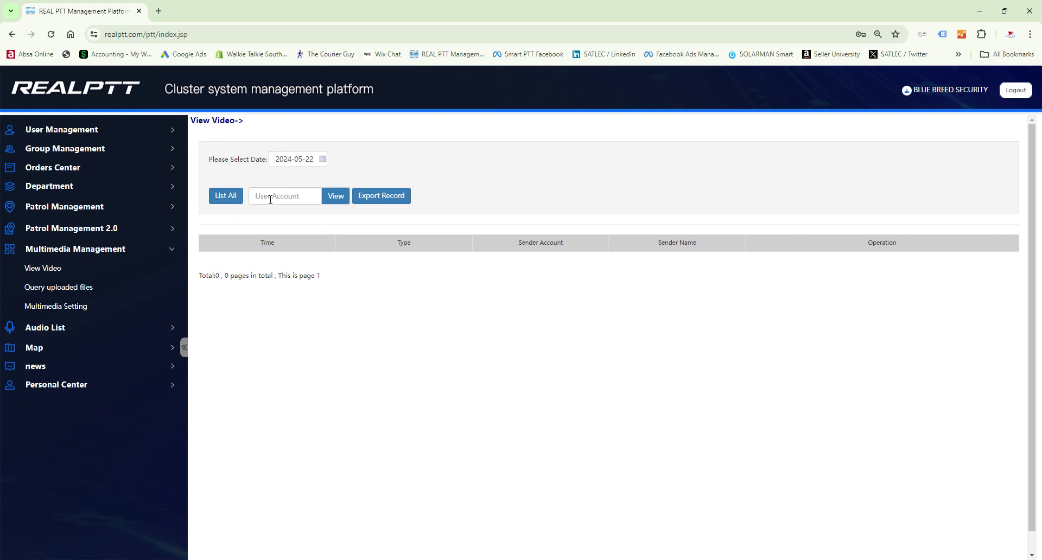
{"action": "left_click", "coordinate": [298, 159]}
{"action": "left_click", "coordinate": [304, 225]}
{"action": "left_click", "coordinate": [227, 197]}
{"action": "left_click", "coordinate": [323, 160]}
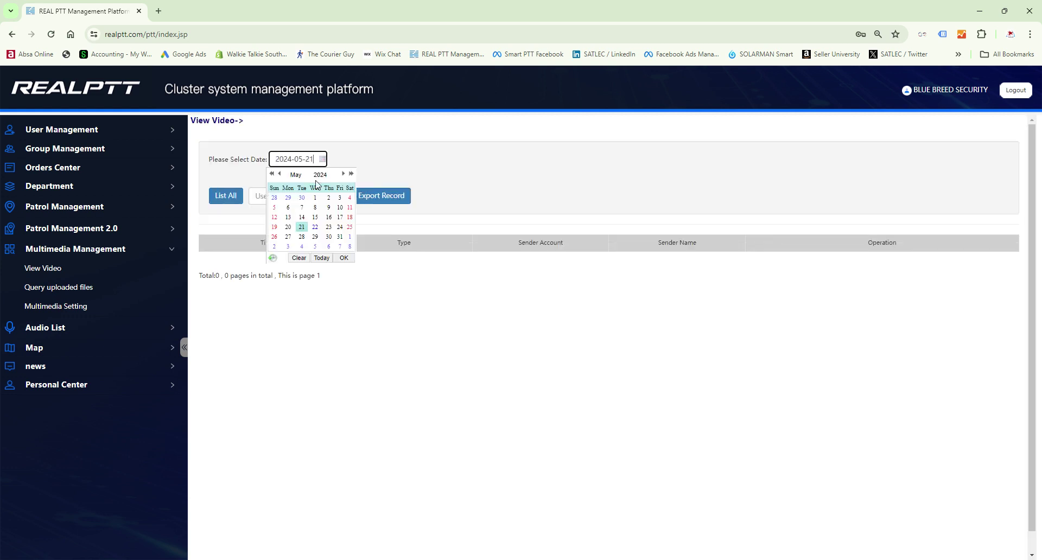
{"action": "left_click", "coordinate": [288, 227]}
{"action": "left_click", "coordinate": [223, 195]}
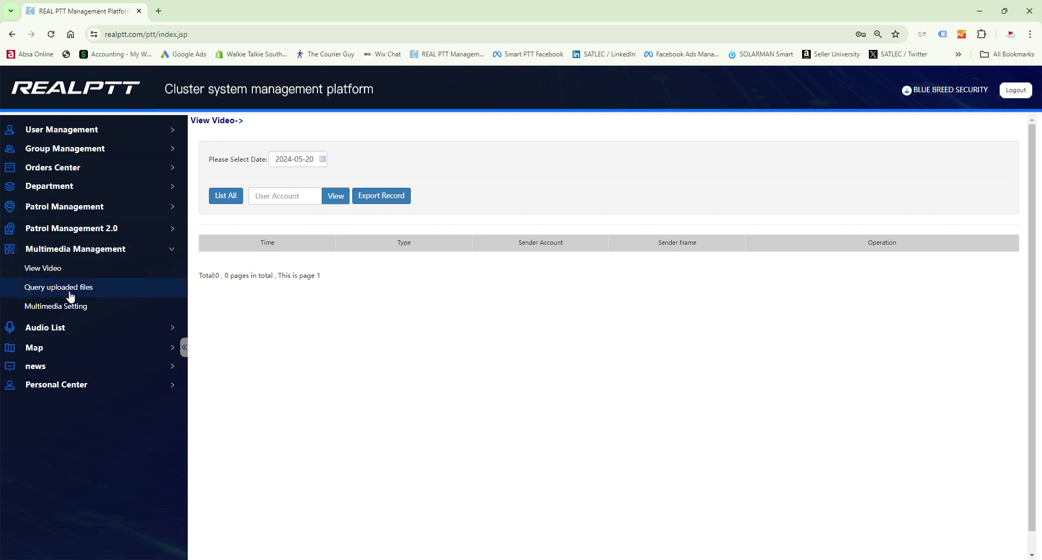
- On View Audio, query temporary group recordings for day 18 of May 2024, finding none
{"action": "left_click", "coordinate": [67, 328]}
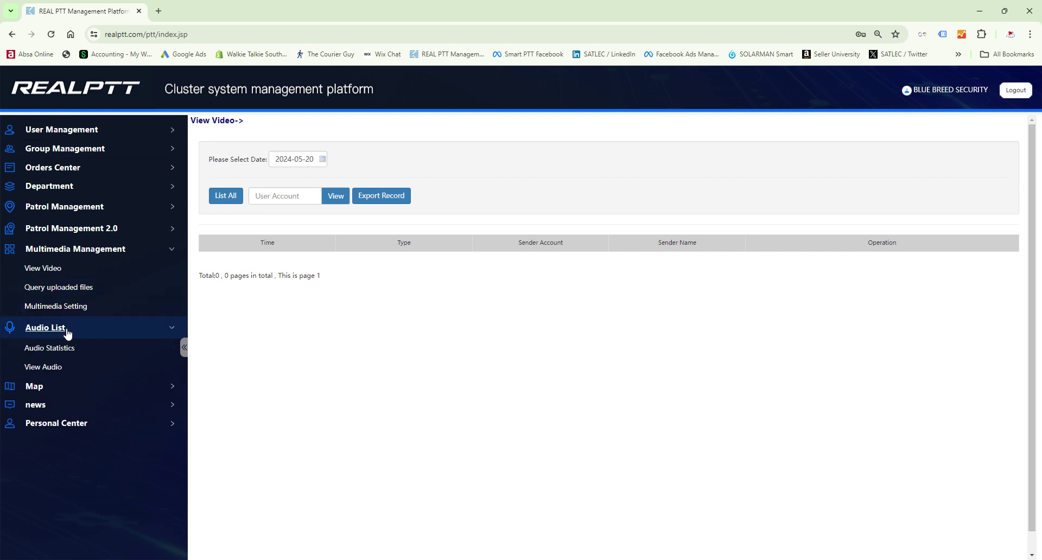
{"action": "left_click", "coordinate": [53, 372]}
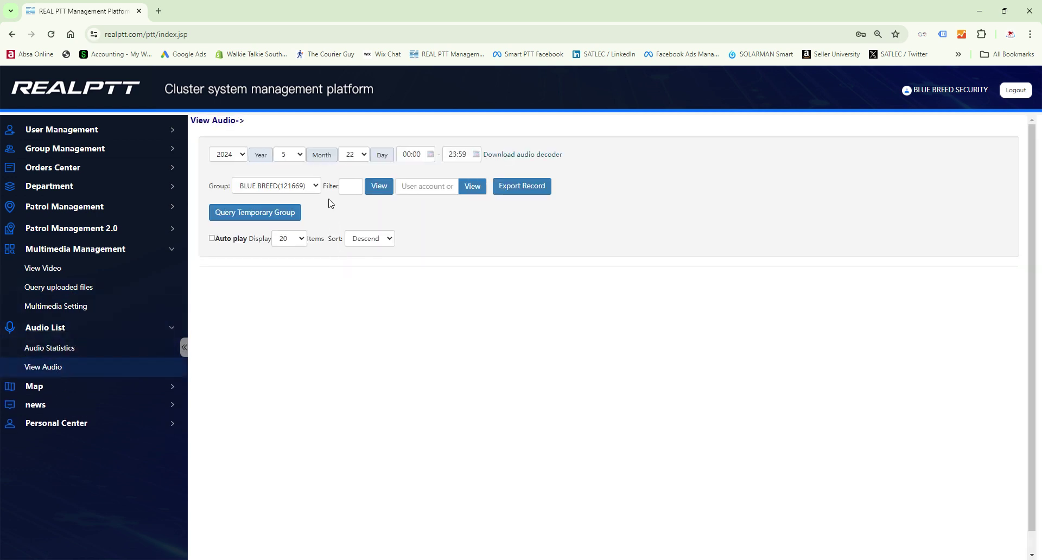
{"action": "left_click", "coordinate": [271, 212]}
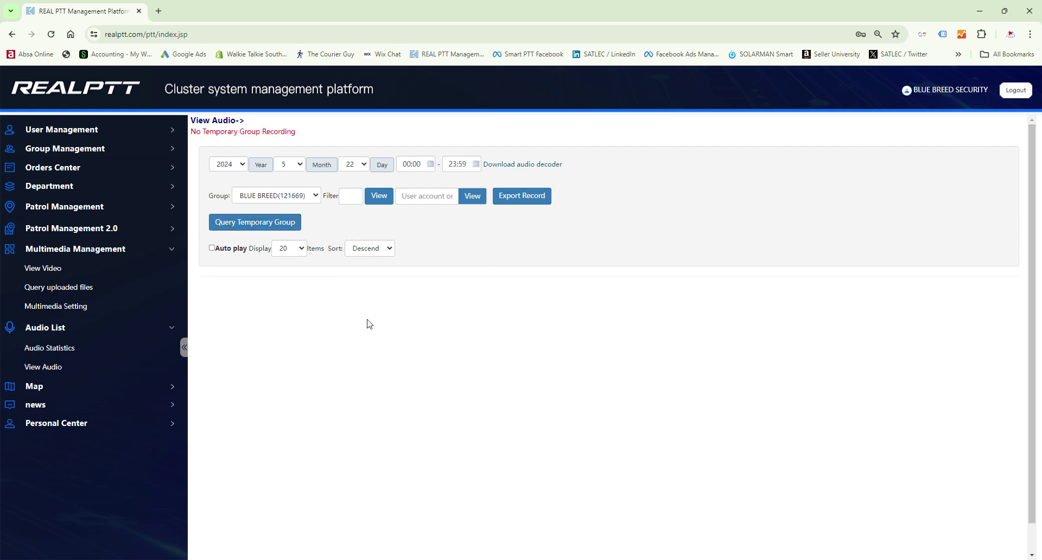
{"action": "left_click", "coordinate": [353, 164]}
{"action": "left_click", "coordinate": [346, 254]}
{"action": "left_click", "coordinate": [283, 224]}
{"action": "left_click", "coordinate": [75, 389]}
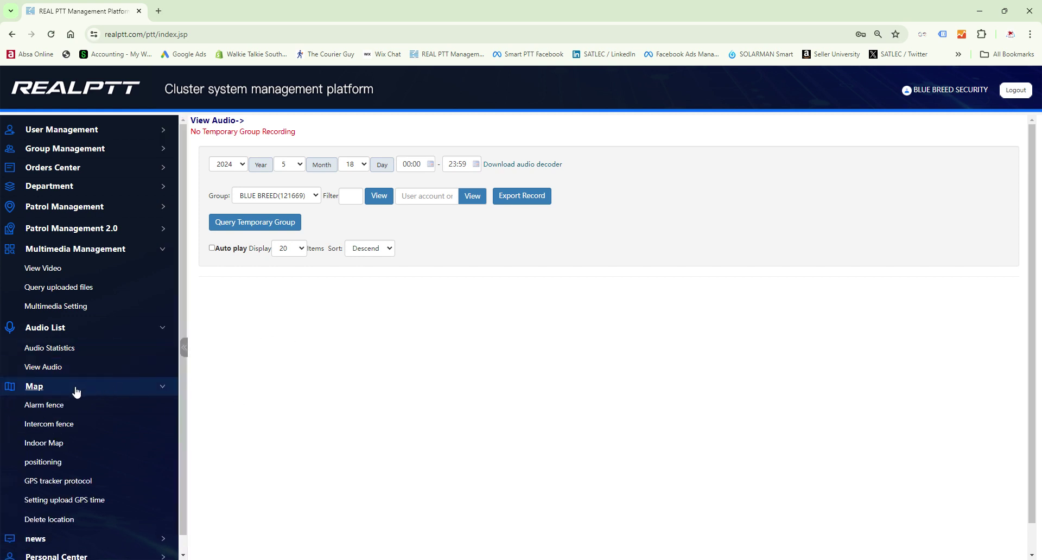
- Start adding an alarm fence, then move to the Intercom fence page with its street map
{"action": "scroll", "coordinate": [67, 401], "scroll_direction": "down", "scroll_amount": 1}
{"action": "left_click", "coordinate": [117, 373]}
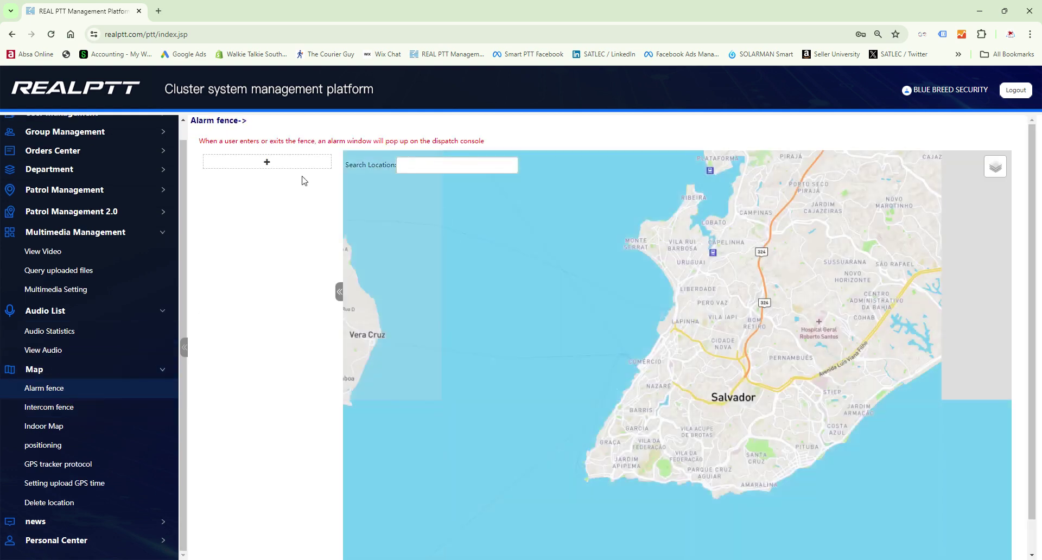
{"action": "left_click", "coordinate": [291, 166]}
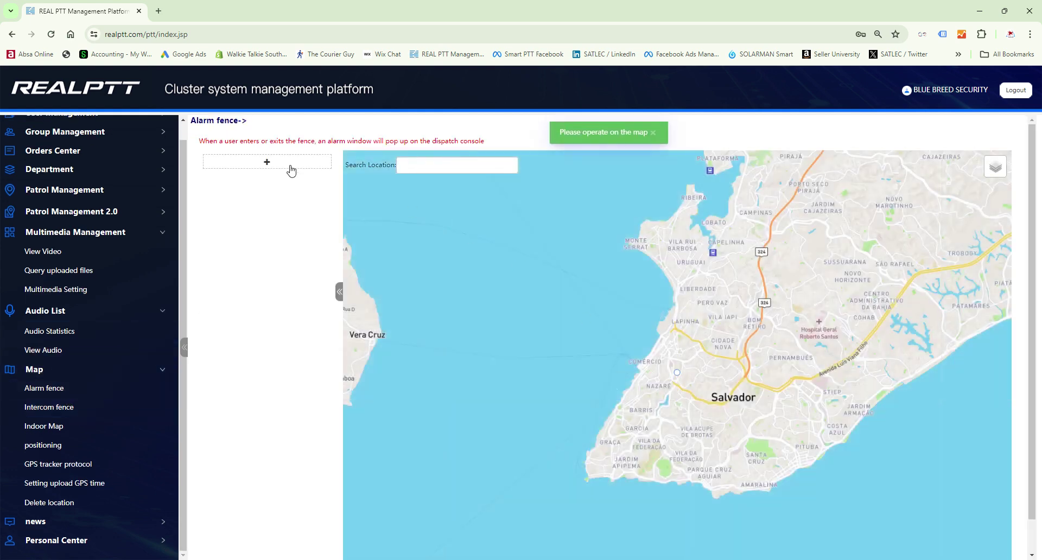
{"action": "left_click", "coordinate": [79, 406]}
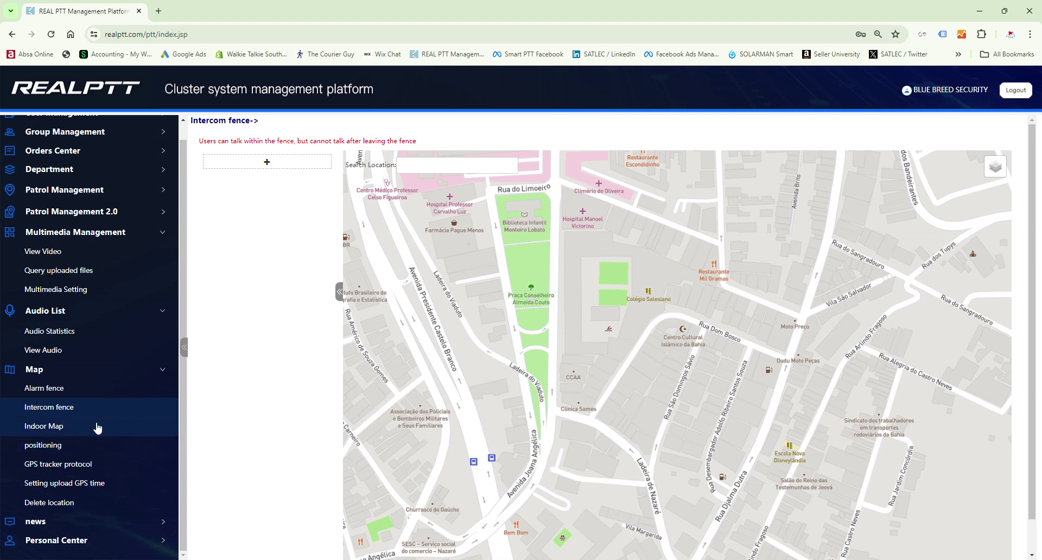
- On Indoor Map, review the Bluetooth Beacon, Floor and Area lists, ending on Floor
{"action": "left_click", "coordinate": [64, 429]}
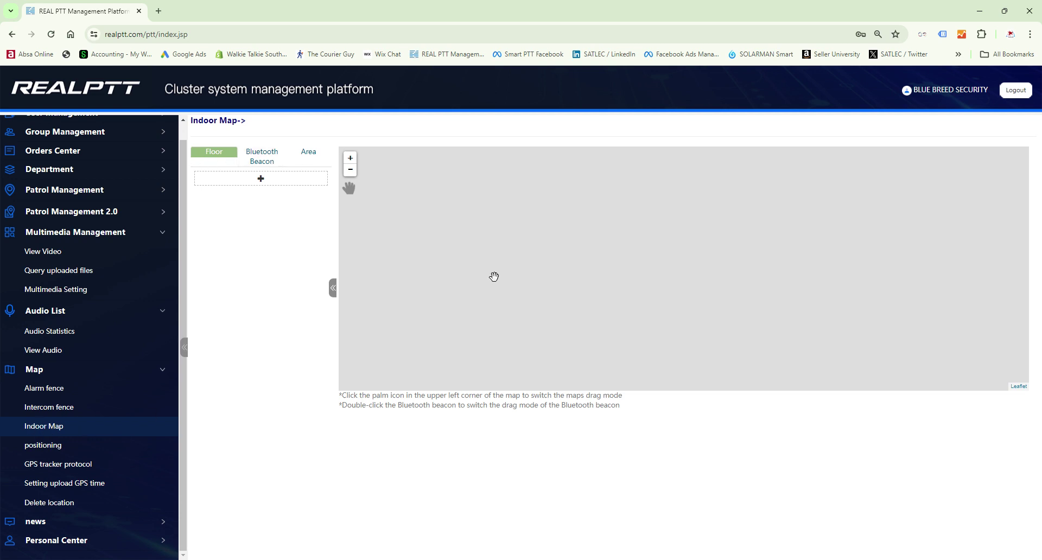
{"action": "left_click", "coordinate": [260, 156]}
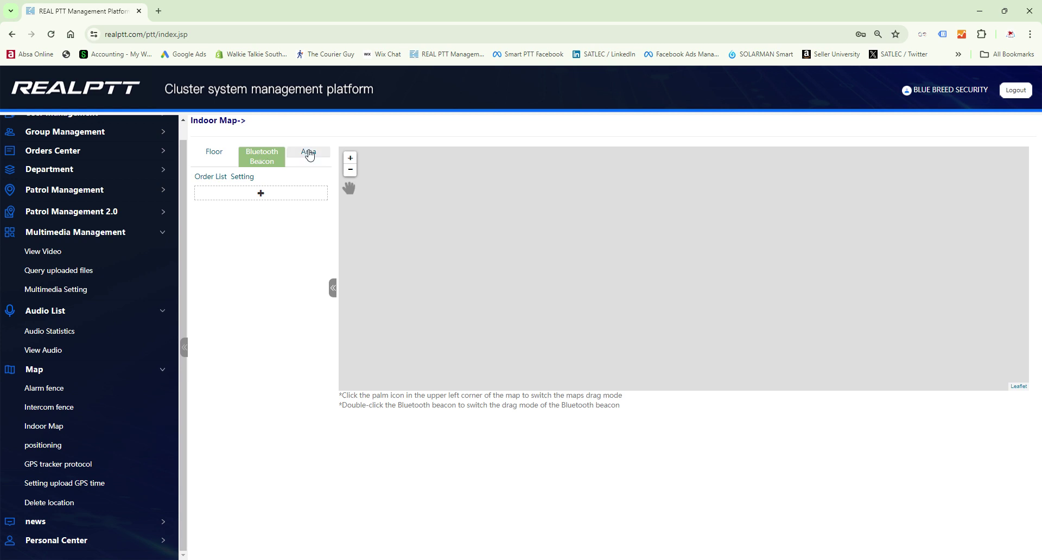
{"action": "left_click", "coordinate": [213, 158]}
{"action": "left_click", "coordinate": [274, 157]}
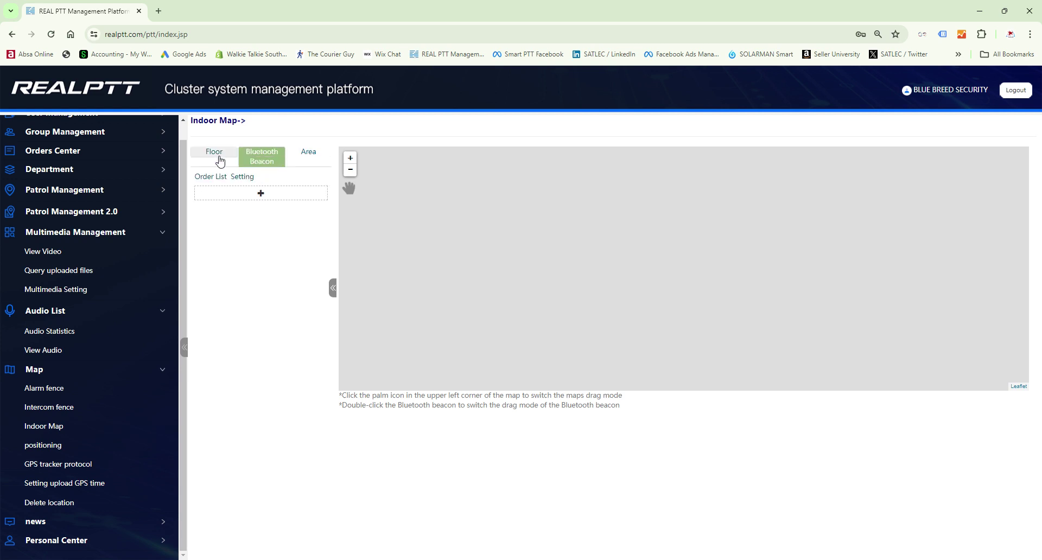
{"action": "left_click", "coordinate": [217, 158]}
{"action": "left_click", "coordinate": [274, 157]}
{"action": "left_click", "coordinate": [289, 155]}
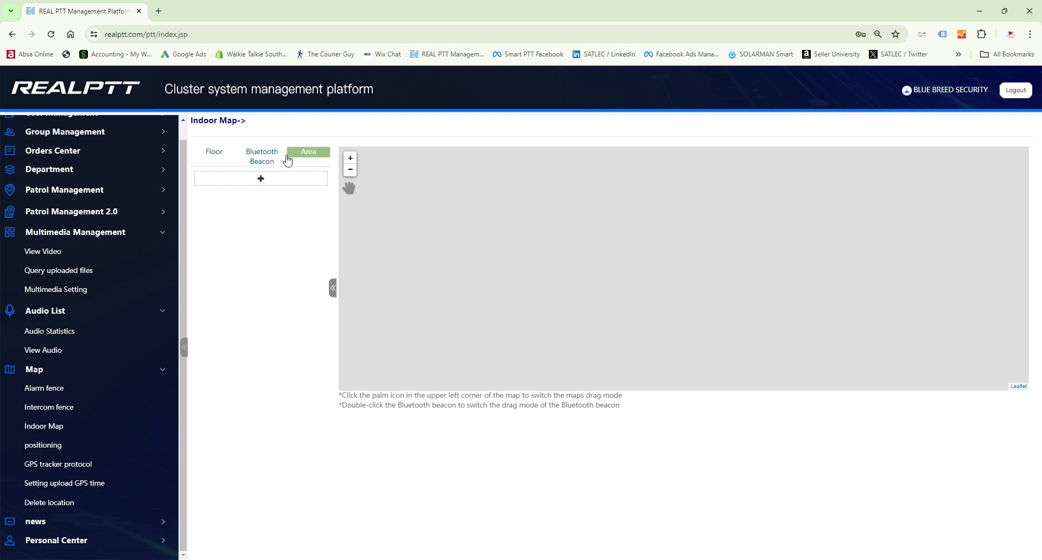
{"action": "left_click", "coordinate": [223, 156]}
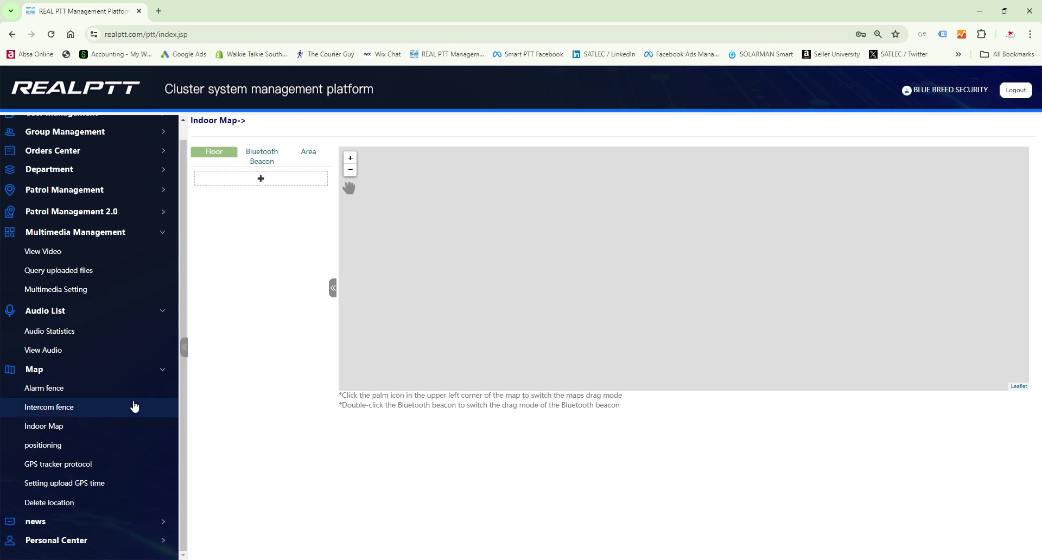
- Check the 5-second GPS position upload interval, then collapse the Multimedia, Audio and Map sections
{"action": "left_click", "coordinate": [91, 483]}
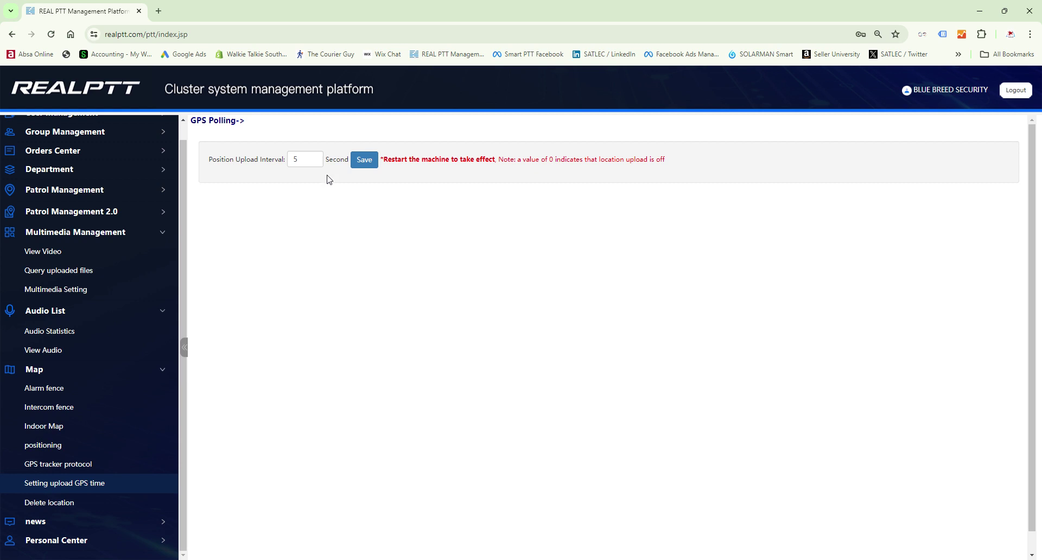
{"action": "left_click", "coordinate": [306, 163]}
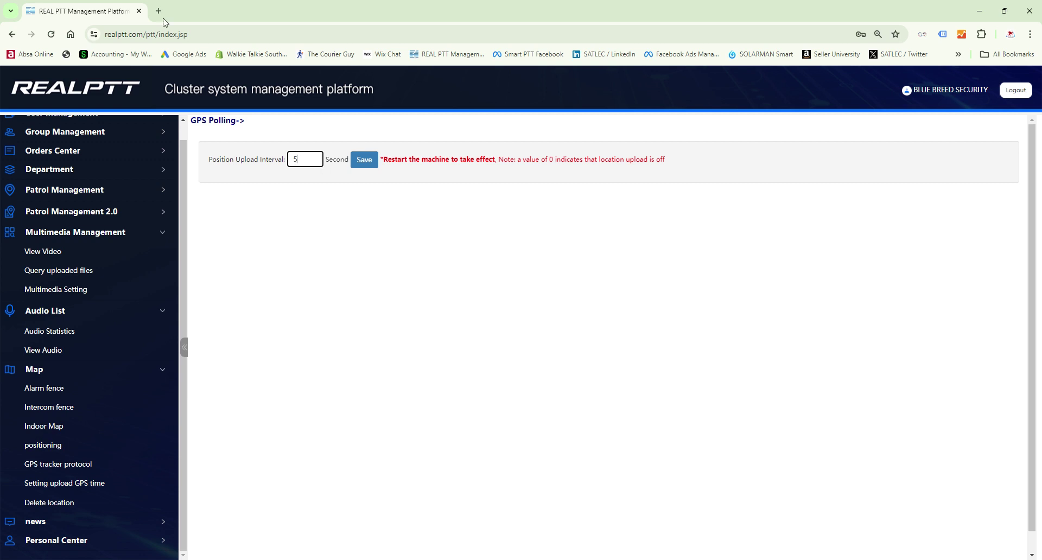
{"action": "scroll", "coordinate": [135, 304], "scroll_direction": "up", "scroll_amount": 1}
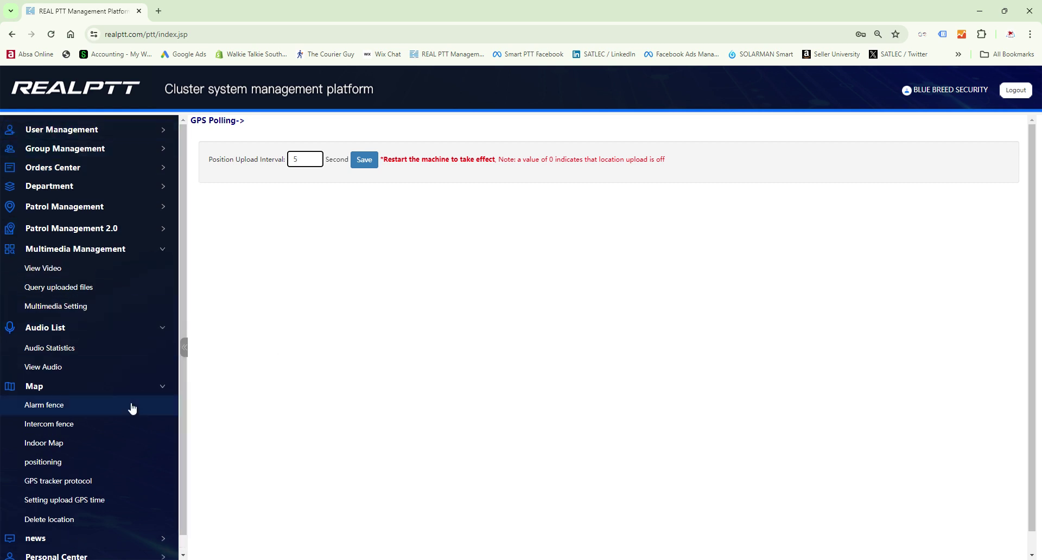
{"action": "left_click", "coordinate": [93, 258]}
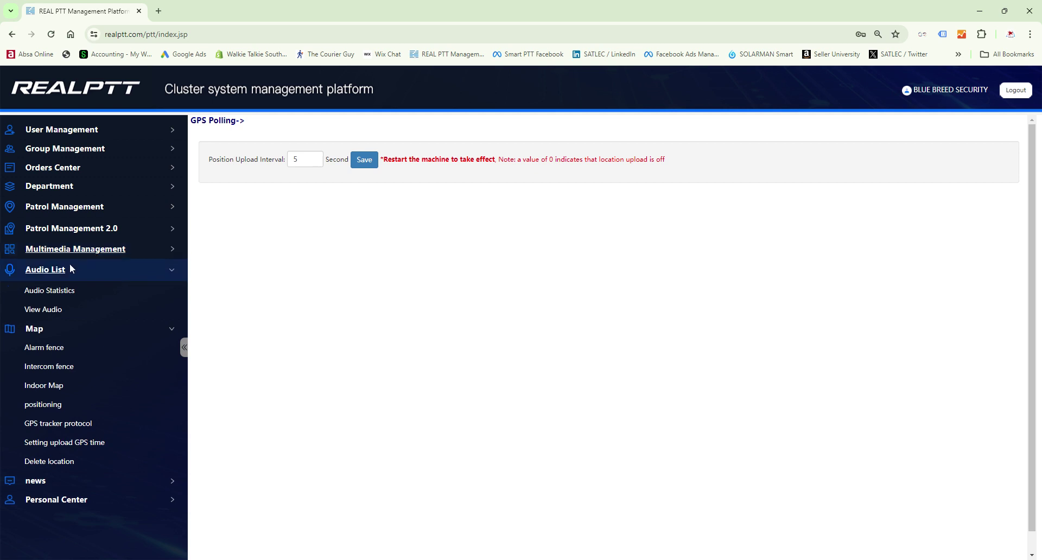
{"action": "left_click", "coordinate": [50, 270]}
{"action": "left_click", "coordinate": [47, 291]}
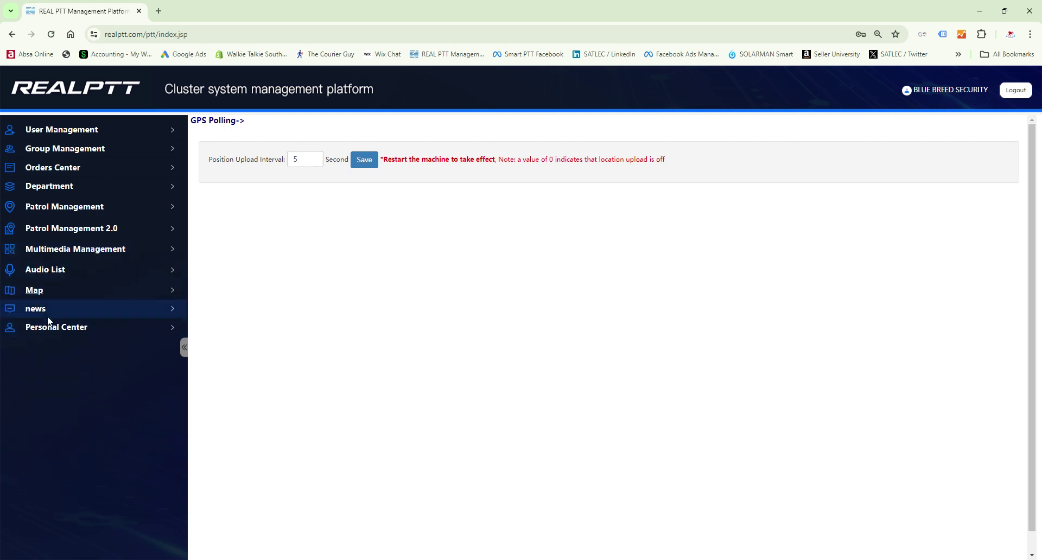